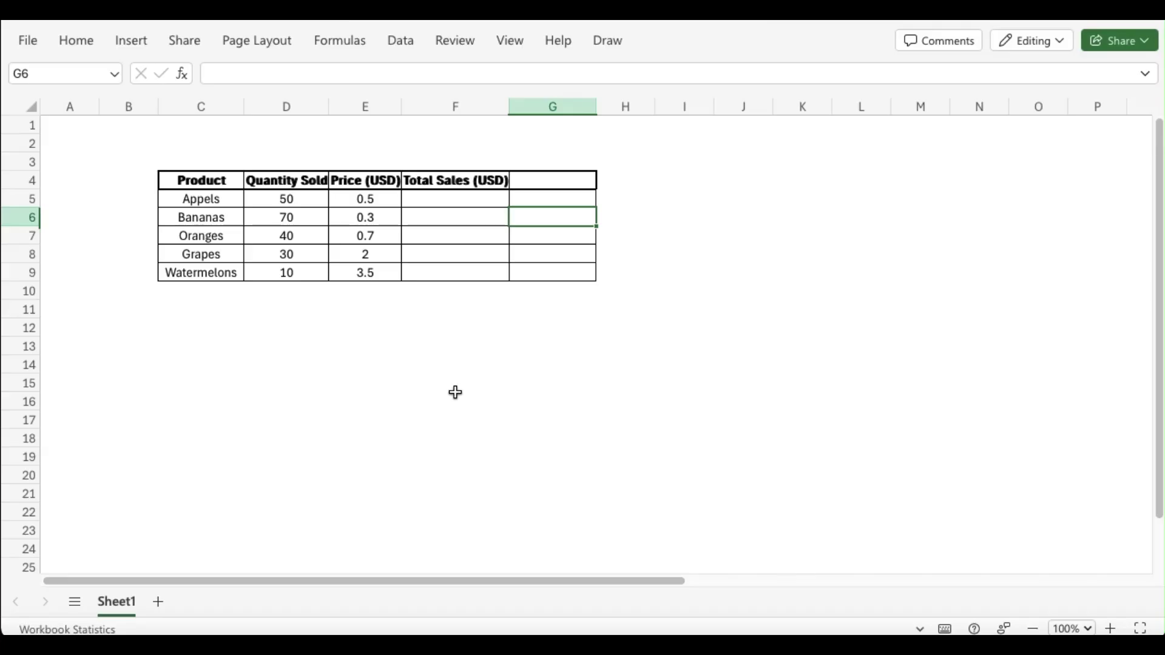
Enter the label "Average" in cell C12 and make it bold
click(207, 320)
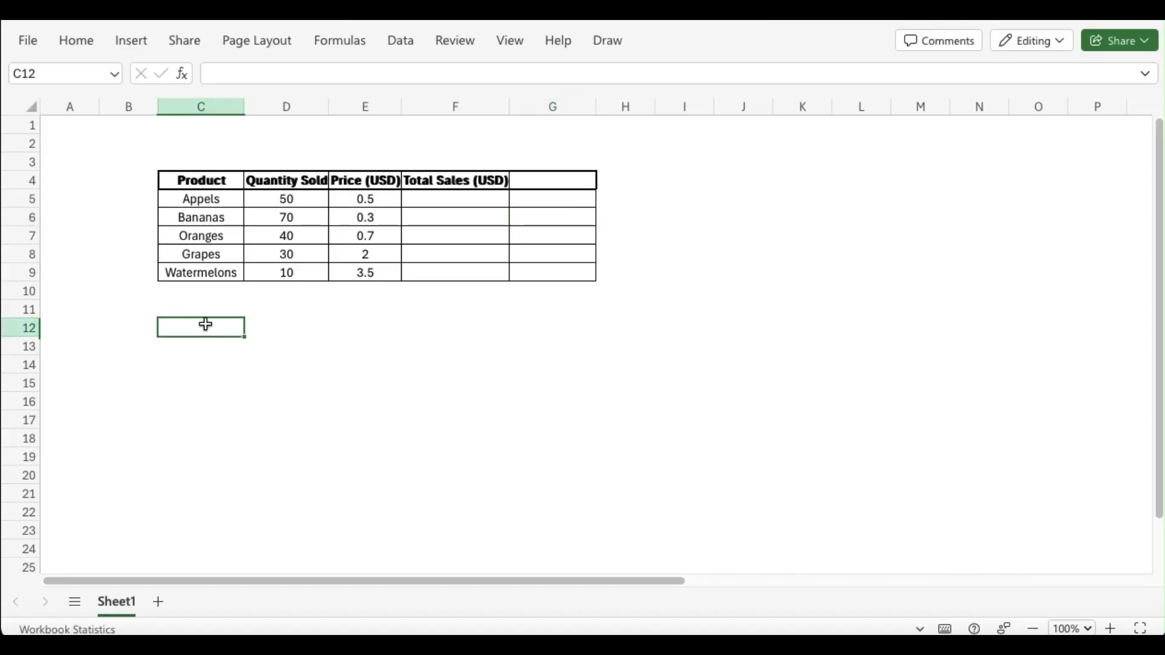
text(Average)
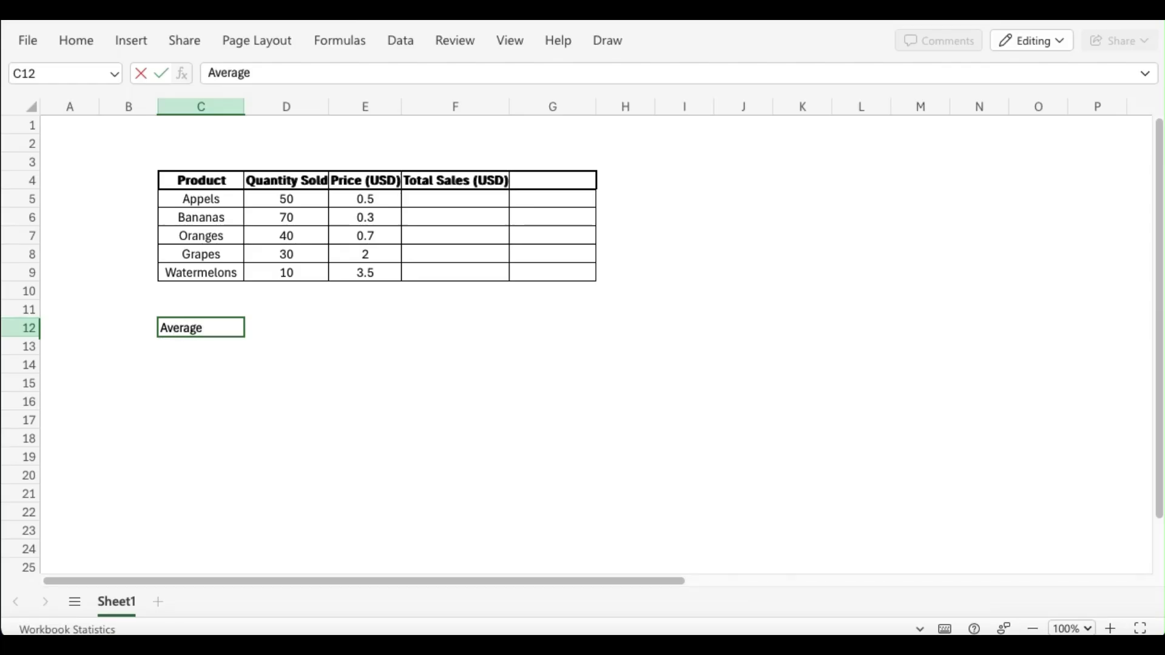
double_click(199, 324)
click(79, 40)
click(325, 77)
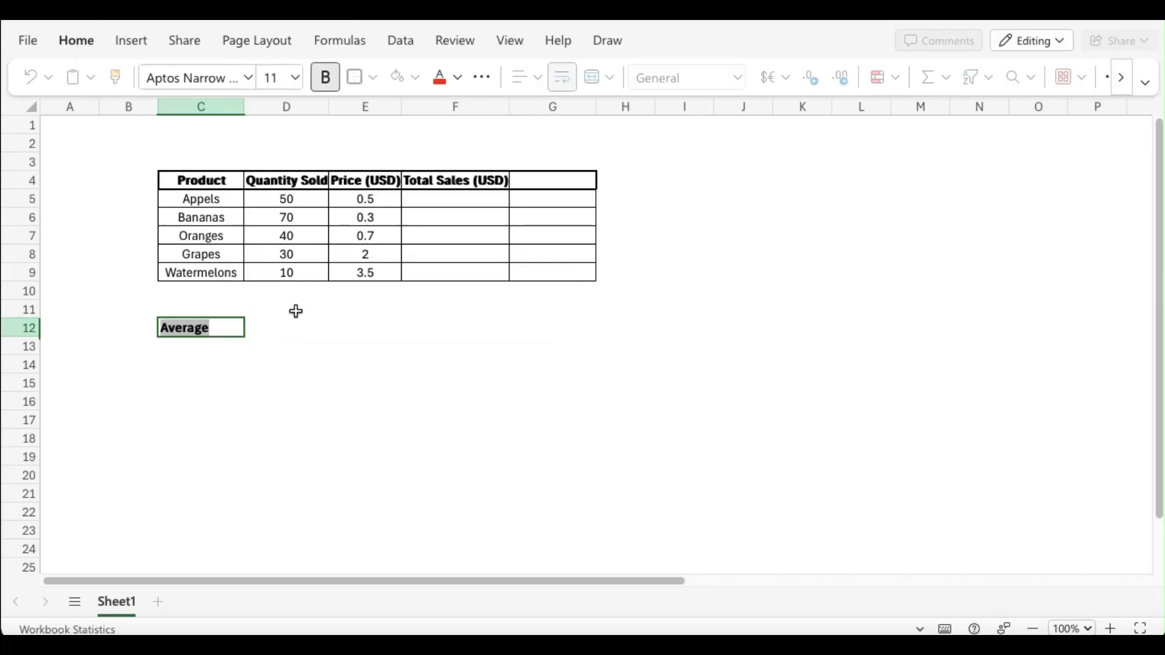
Calculate the average price in cell E12 with an AVERAGE formula over E5:E9
click(292, 325)
click(371, 330)
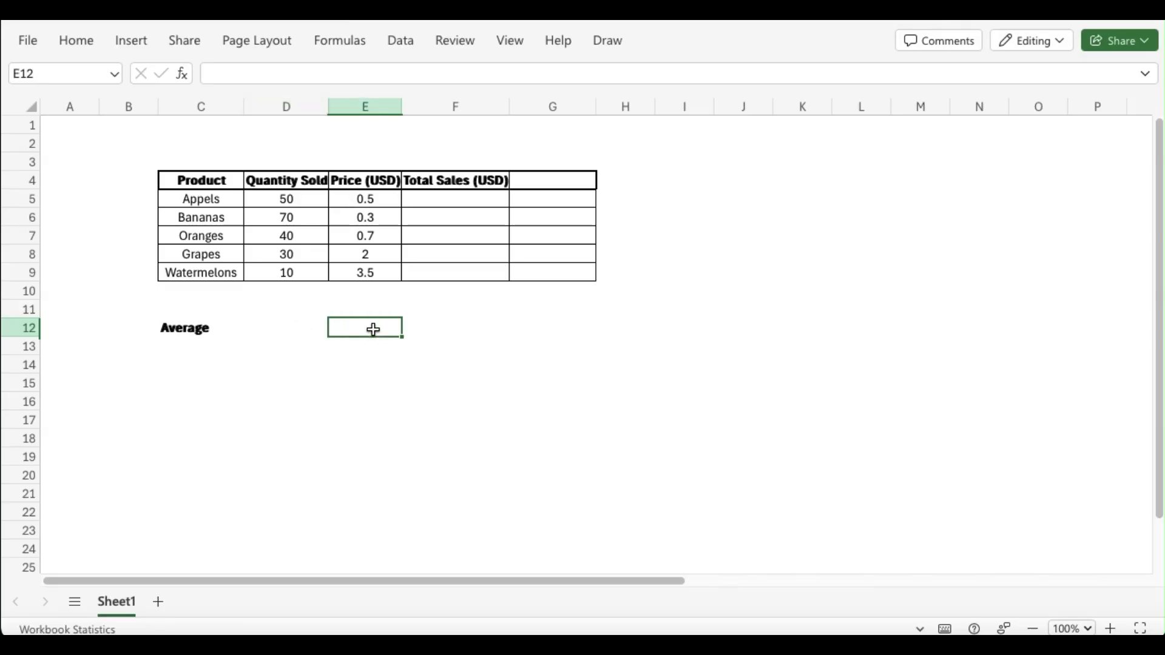
text(=)
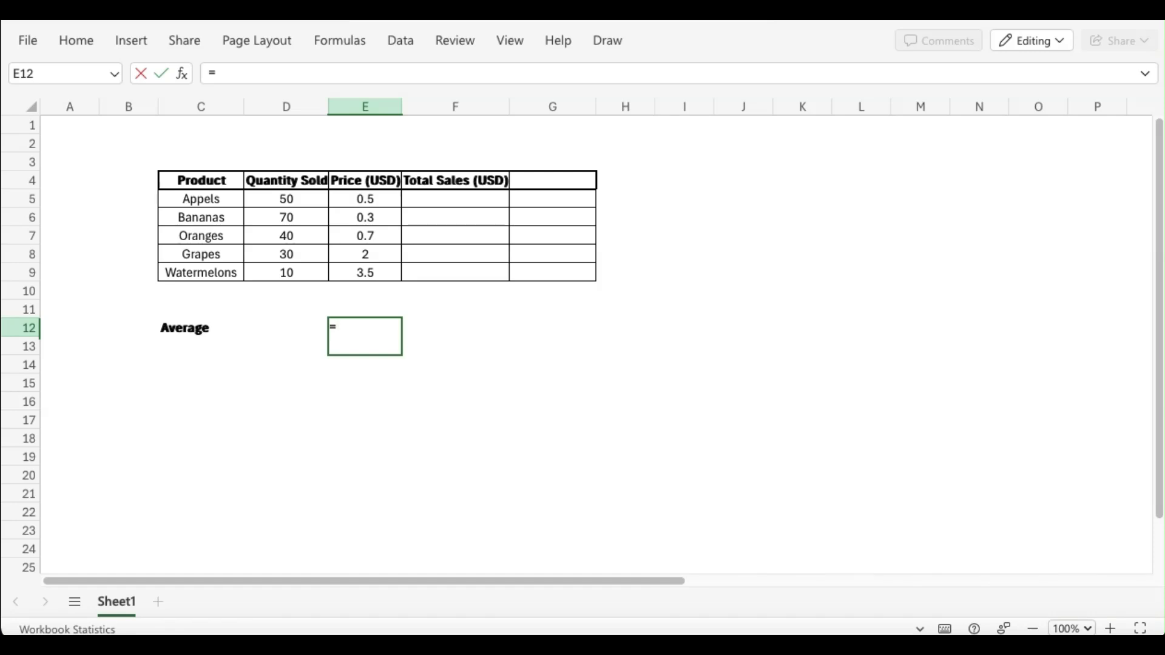
text(average()
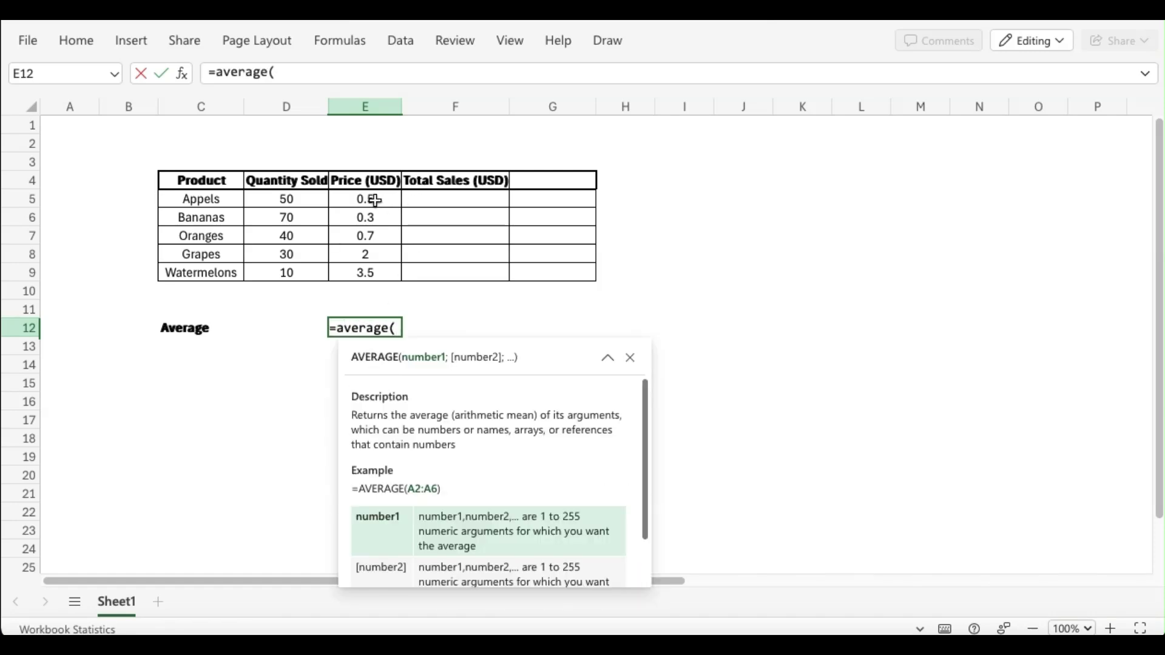
drag(375, 200, 372, 270)
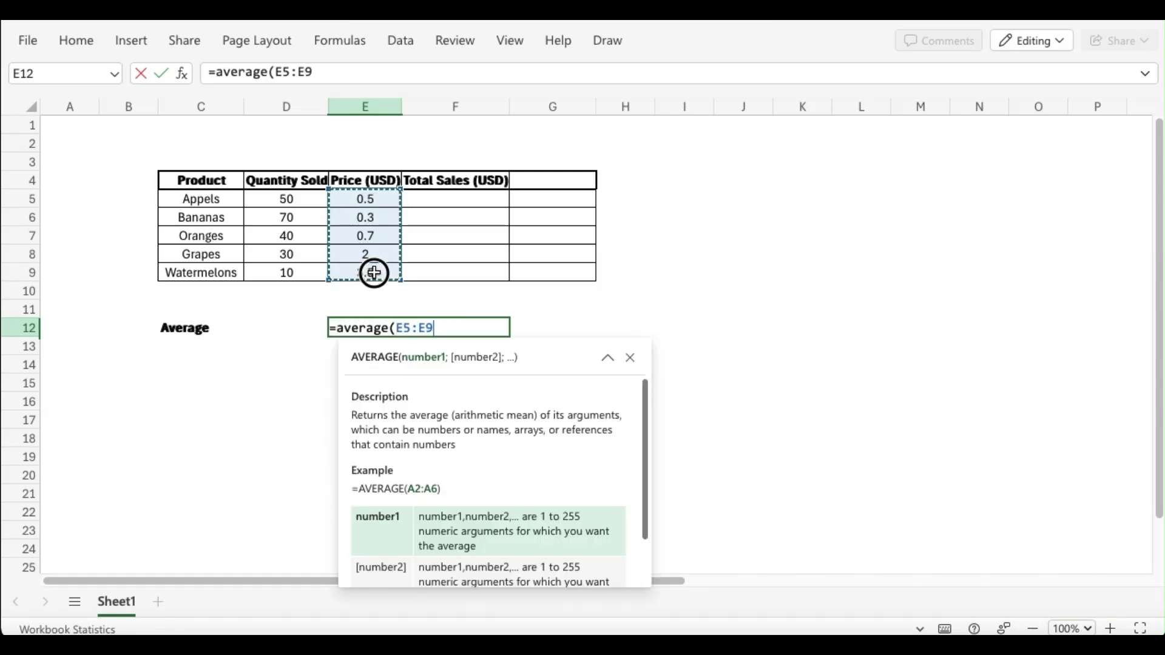
key(Return)
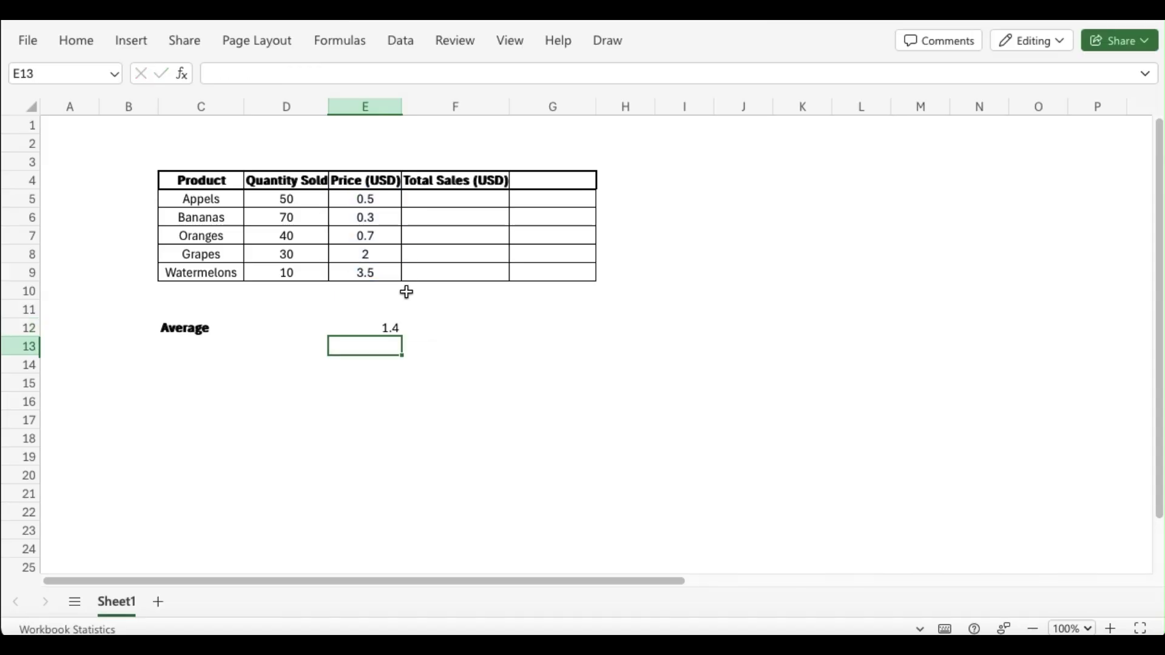
click(386, 328)
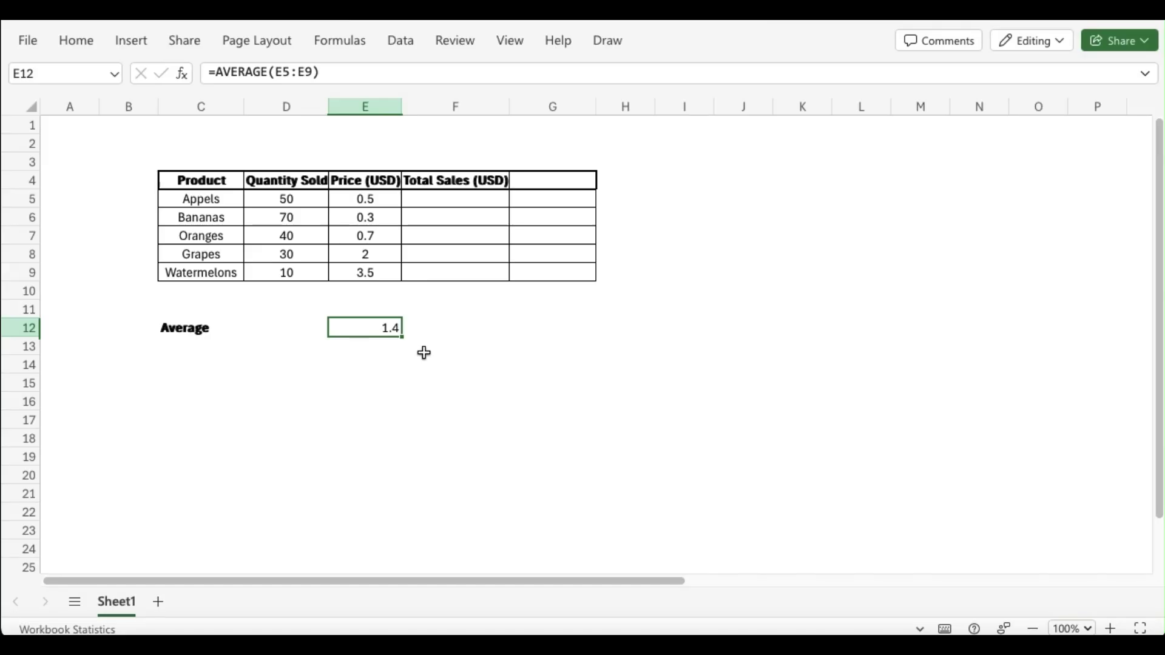
Enter the labels "Max" in C13 and "Min" in C14 and make both bold
click(192, 352)
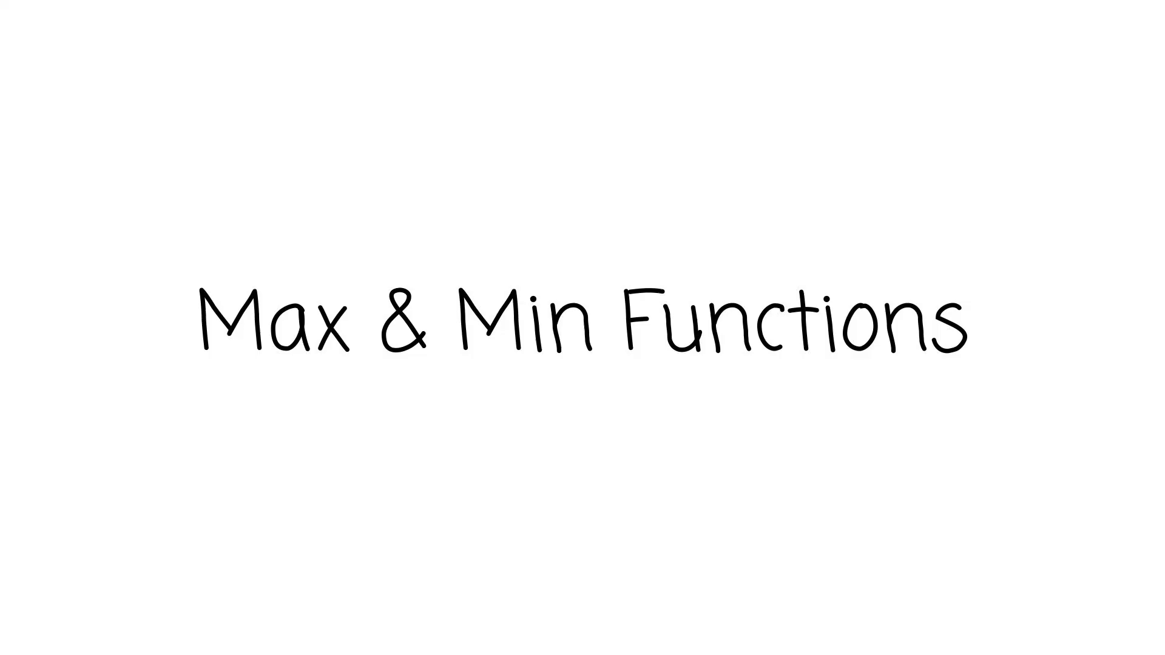
text(Max)
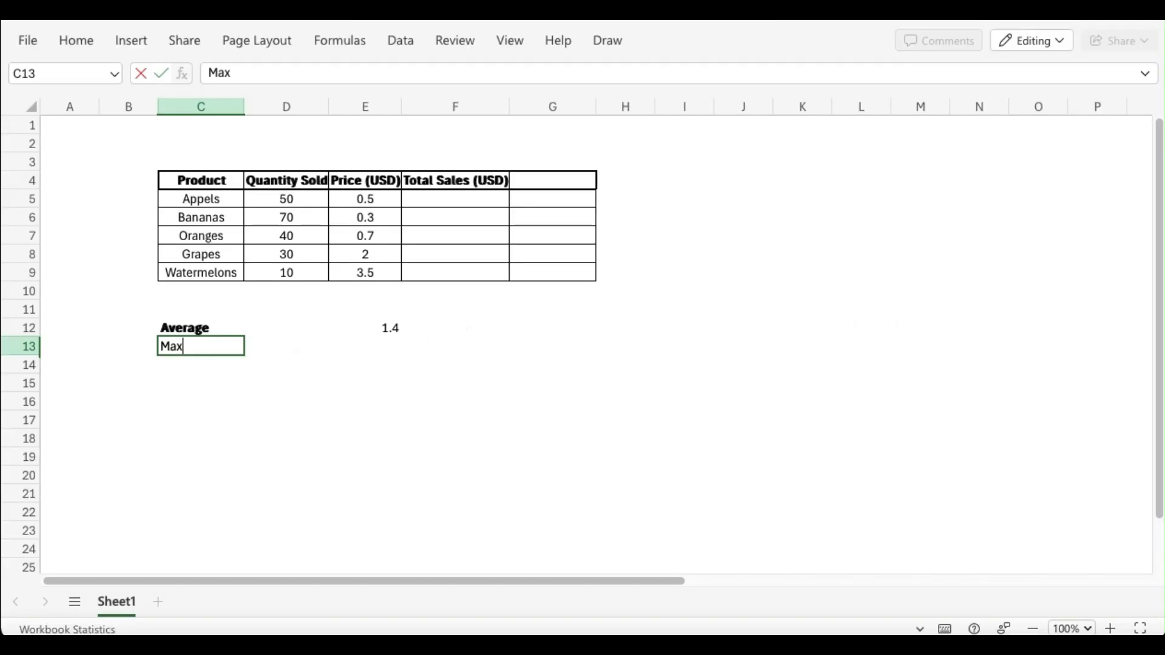
click(194, 363)
text(Min)
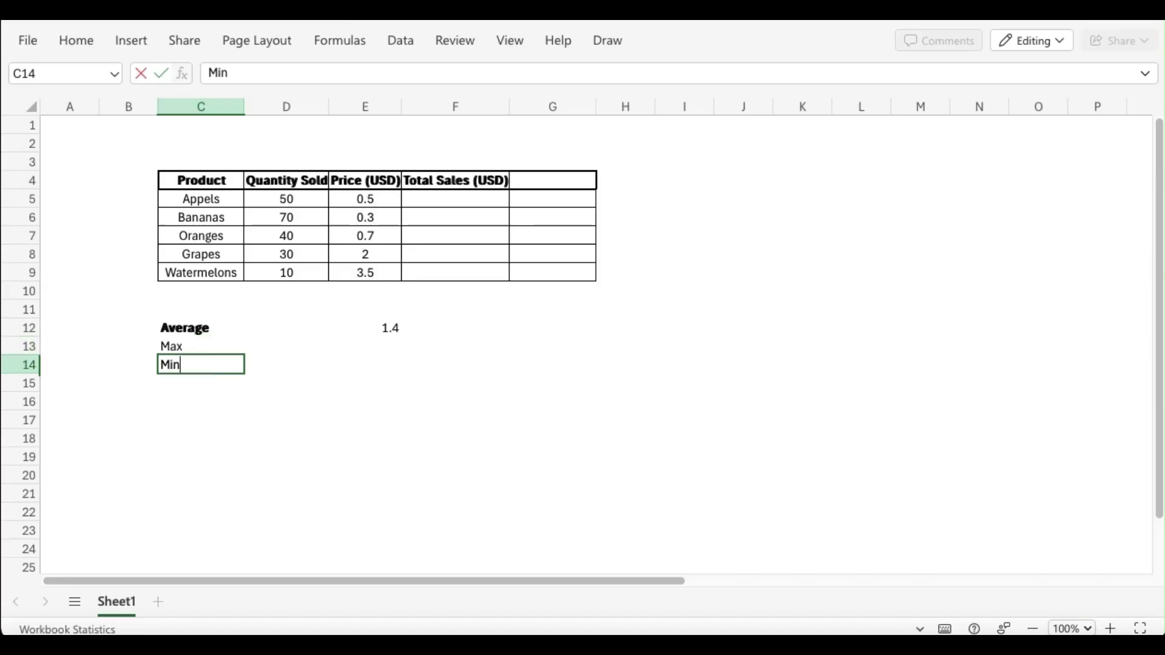
drag(209, 344, 208, 361)
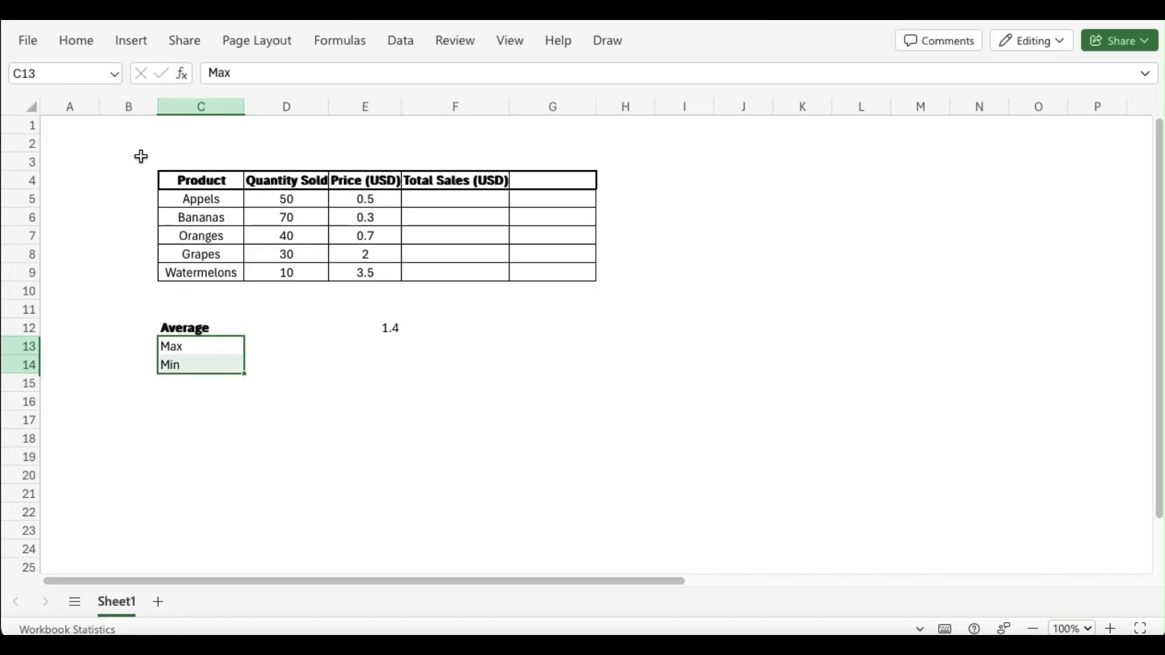
click(75, 41)
click(325, 77)
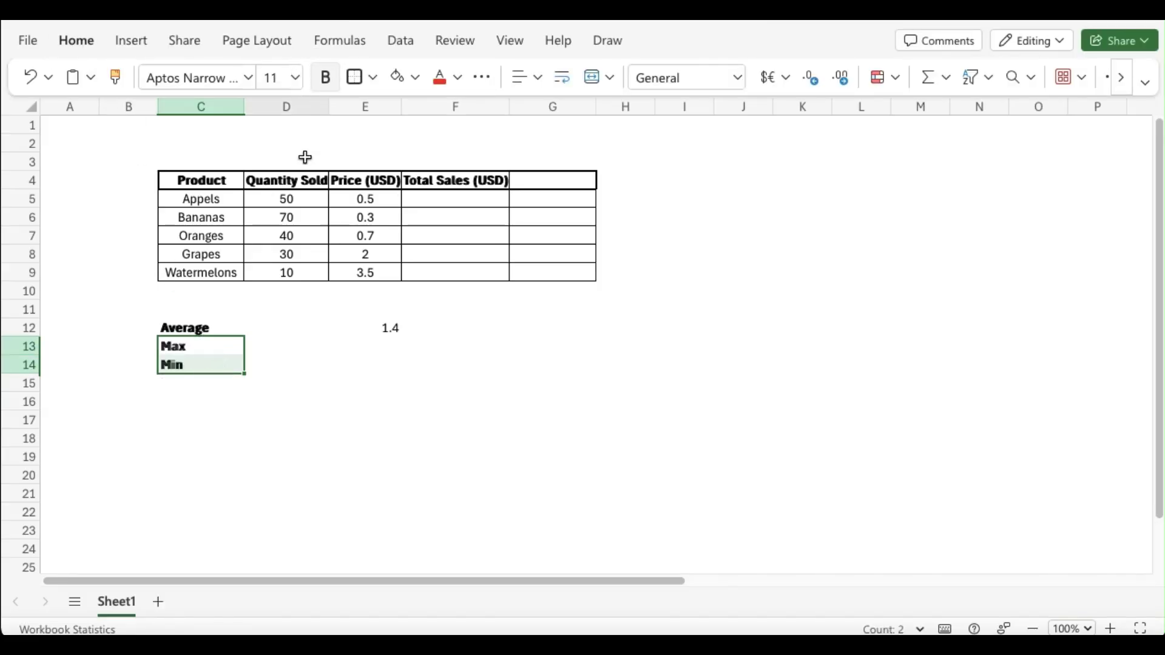
Find the highest quantity sold in cell D13 with a MAX formula over D5:D9
click(396, 347)
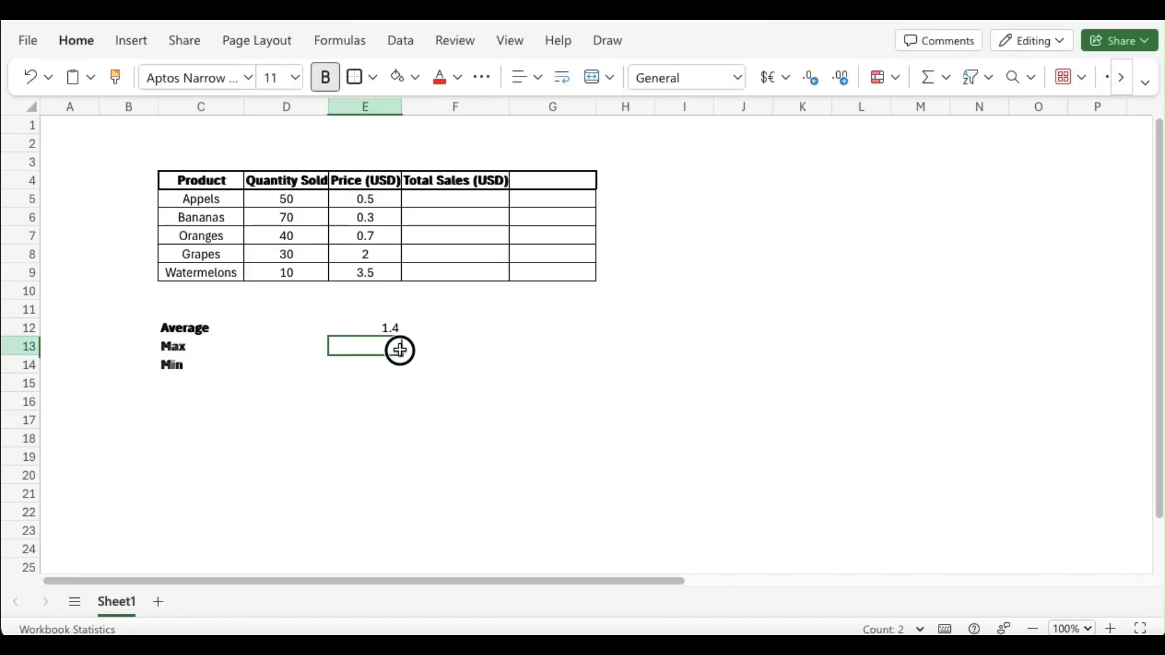
click(238, 351)
click(279, 350)
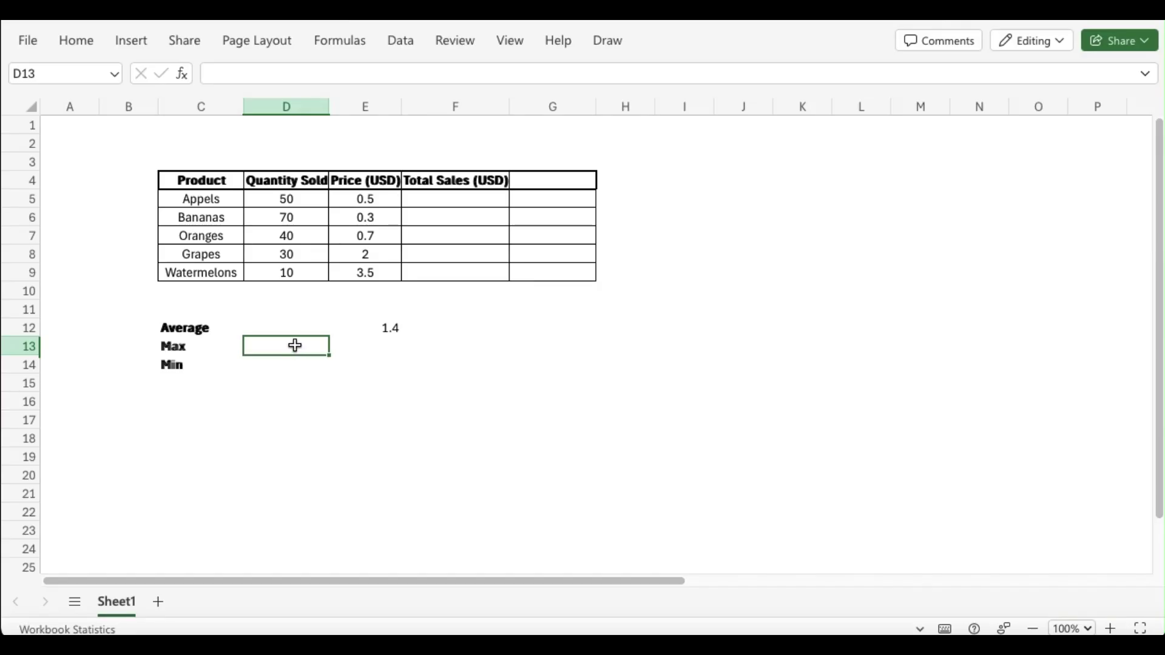
text(=max)
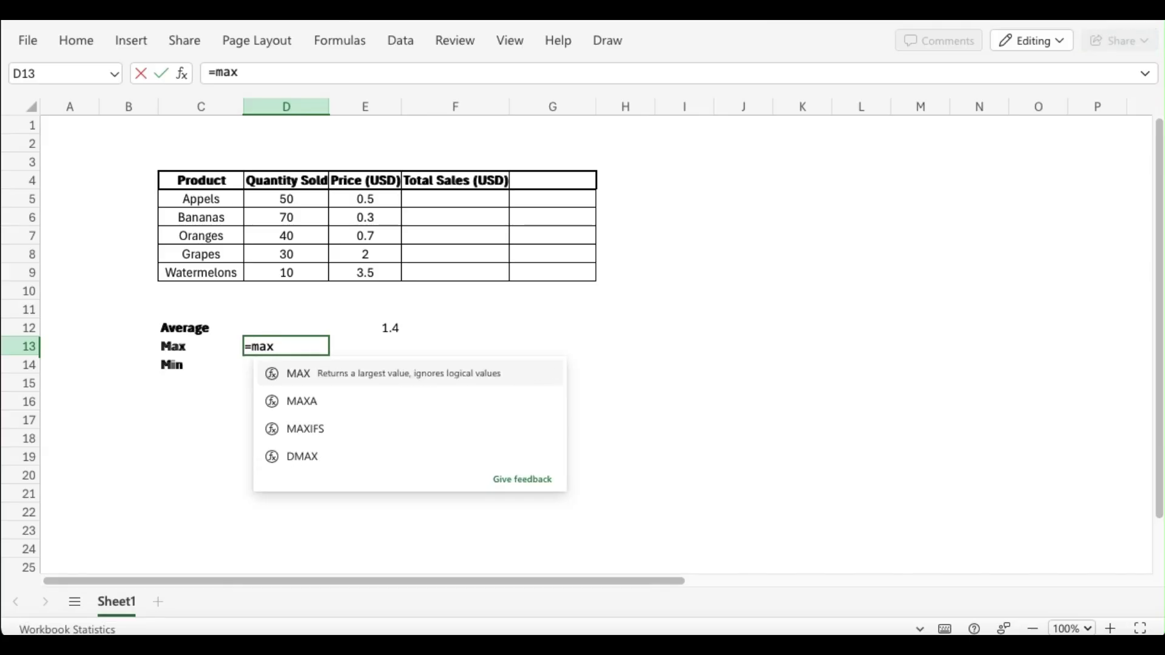
text(()
drag(307, 198, 307, 272)
text())
key(Return)
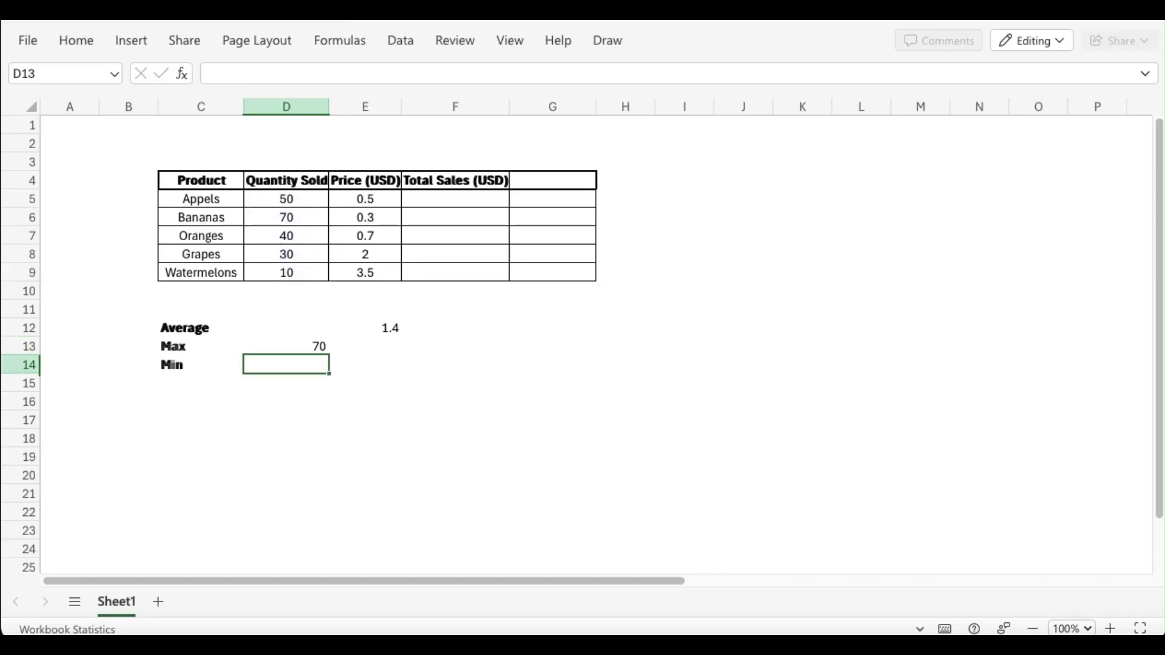
Find the lowest quantity sold in cell D14 with a MIN formula over D5:D9
text(=min()
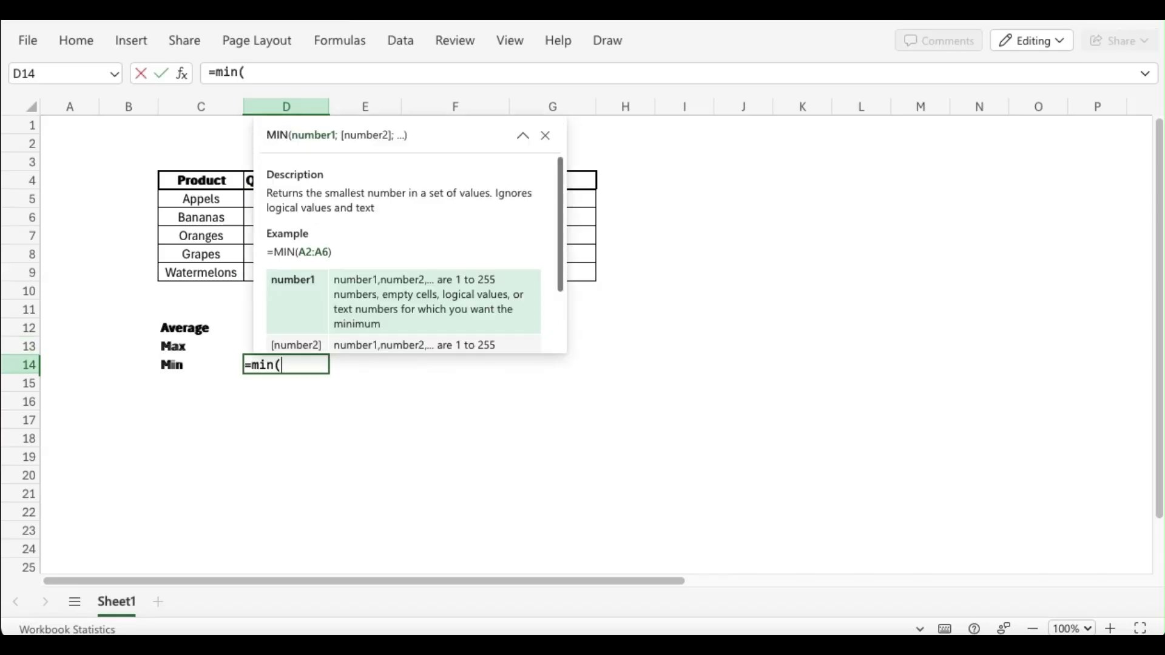
drag(252, 199, 262, 279)
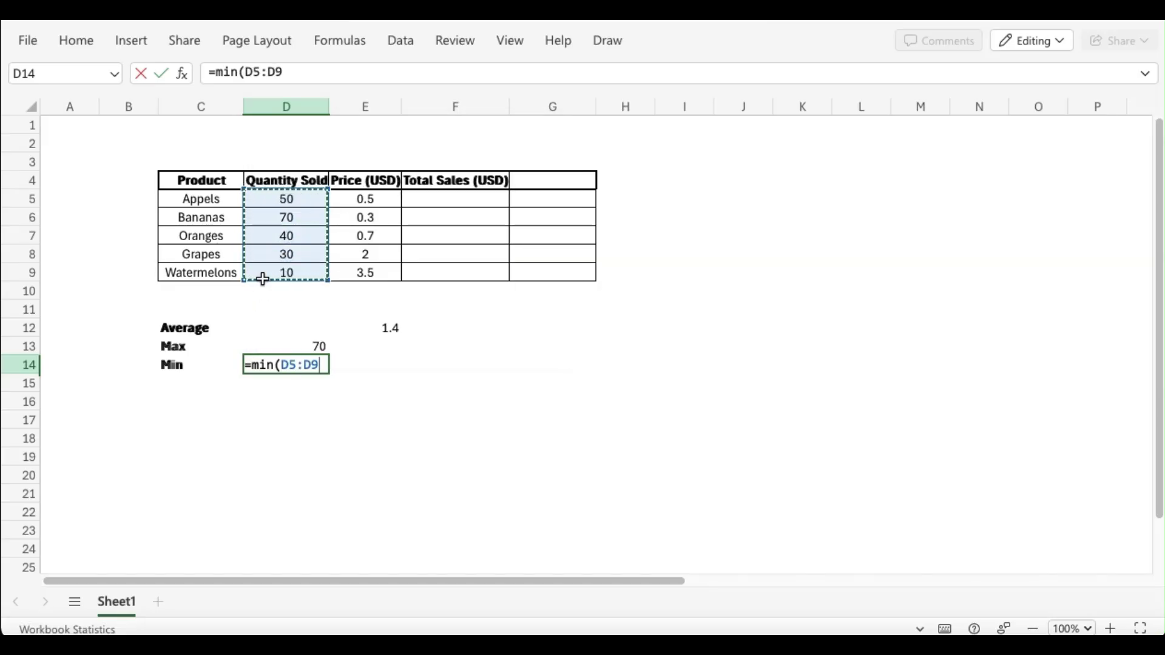
text())
key(Return)
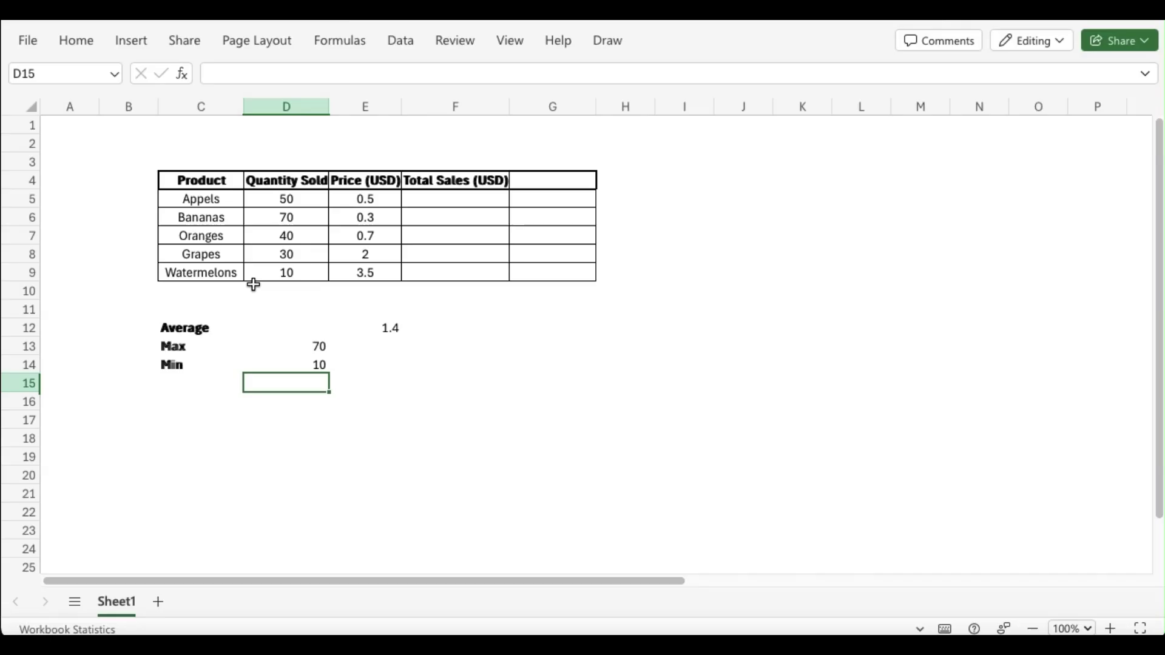
click(305, 347)
click(312, 364)
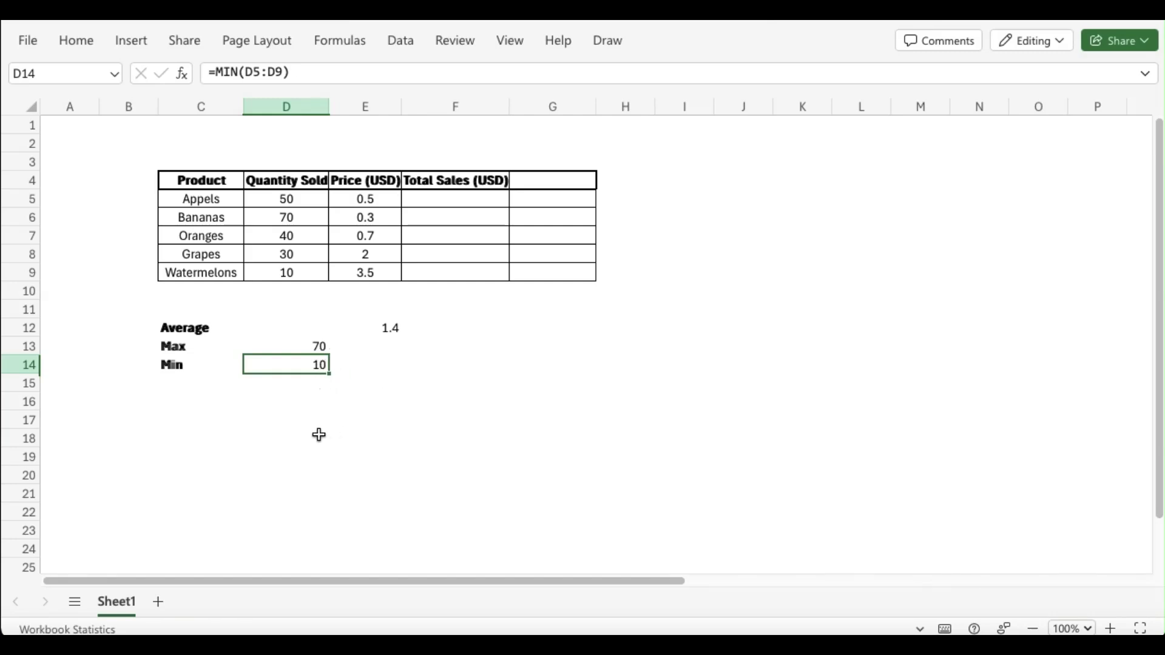
Enter "IF" as the header of the table's empty last column in cell G4
click(181, 391)
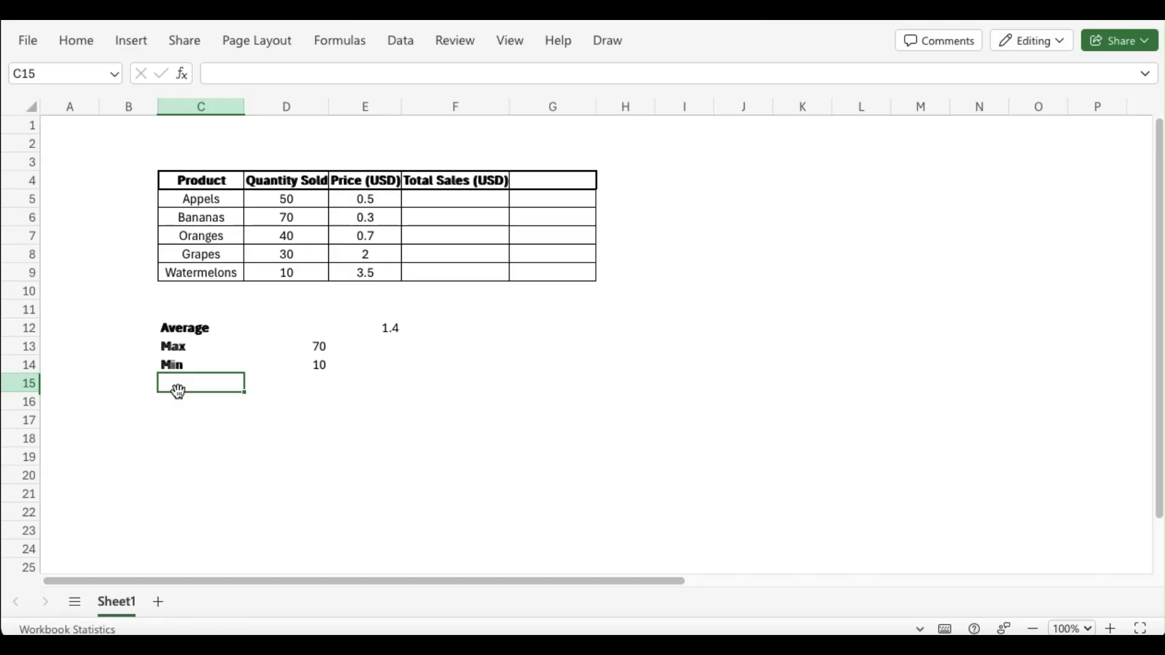
click(559, 181)
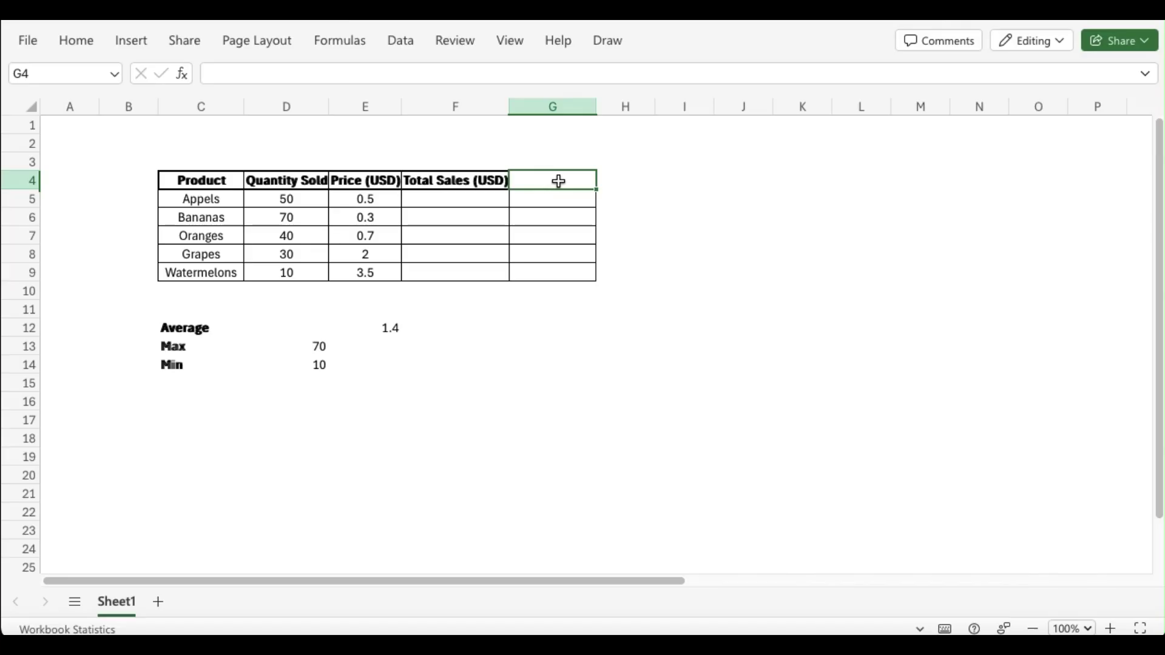
text(I)
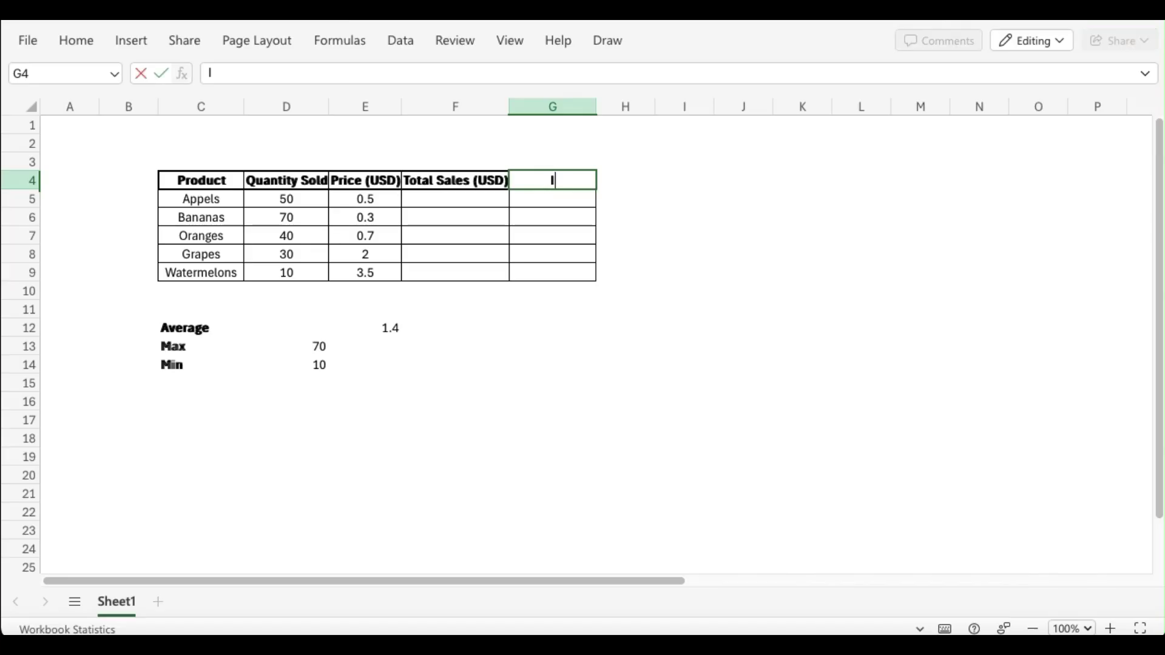
text(F)
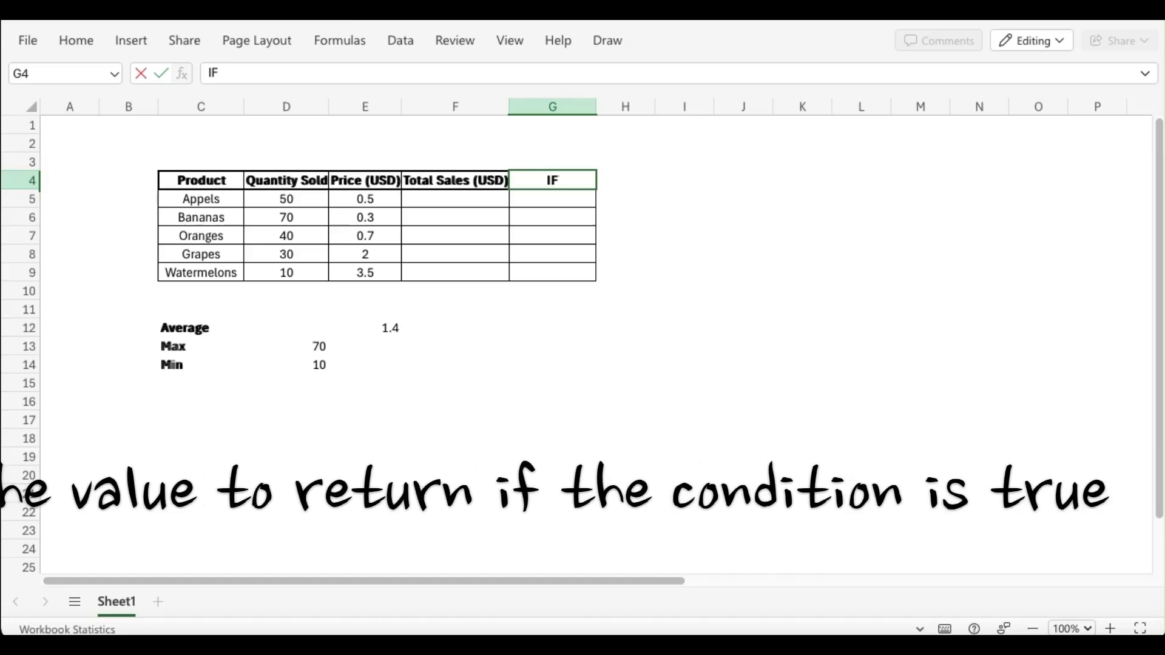
key(Return)
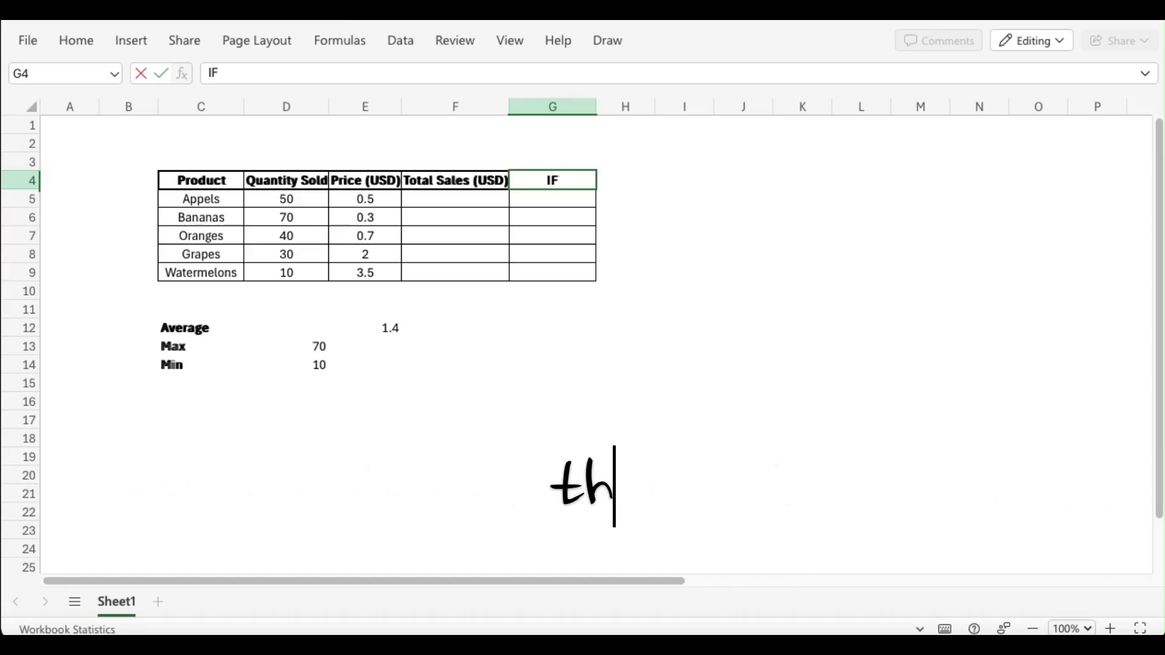
click(553, 180)
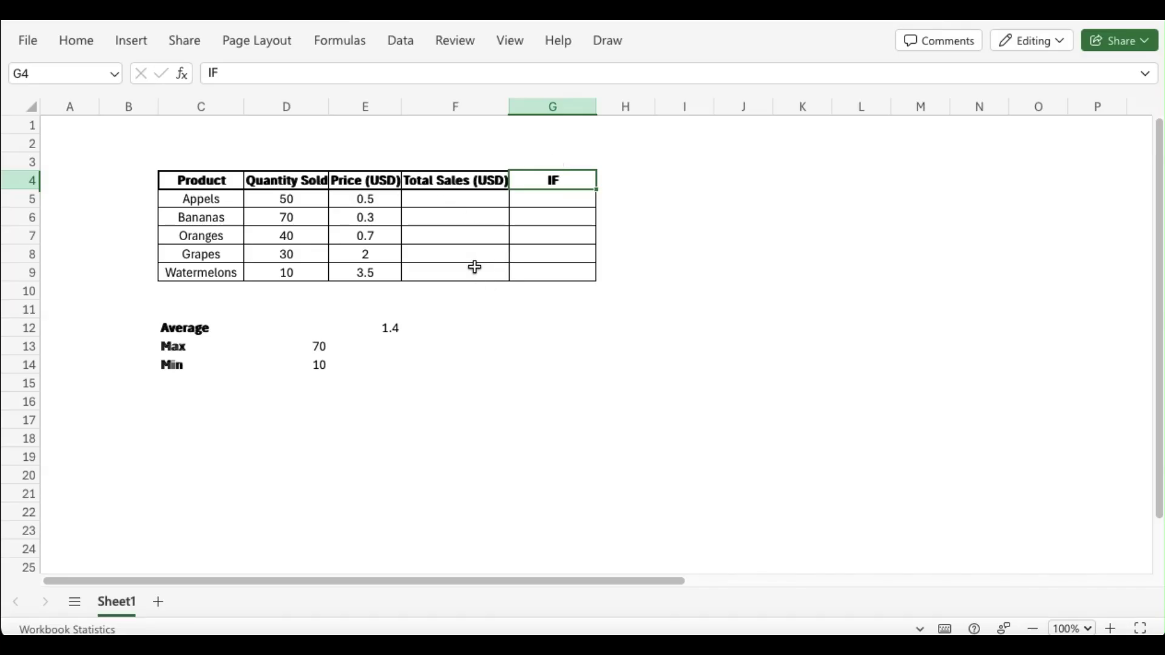
Calculate total sales in F5 with the formula =D5*E5 and fill it down through F9
click(450, 199)
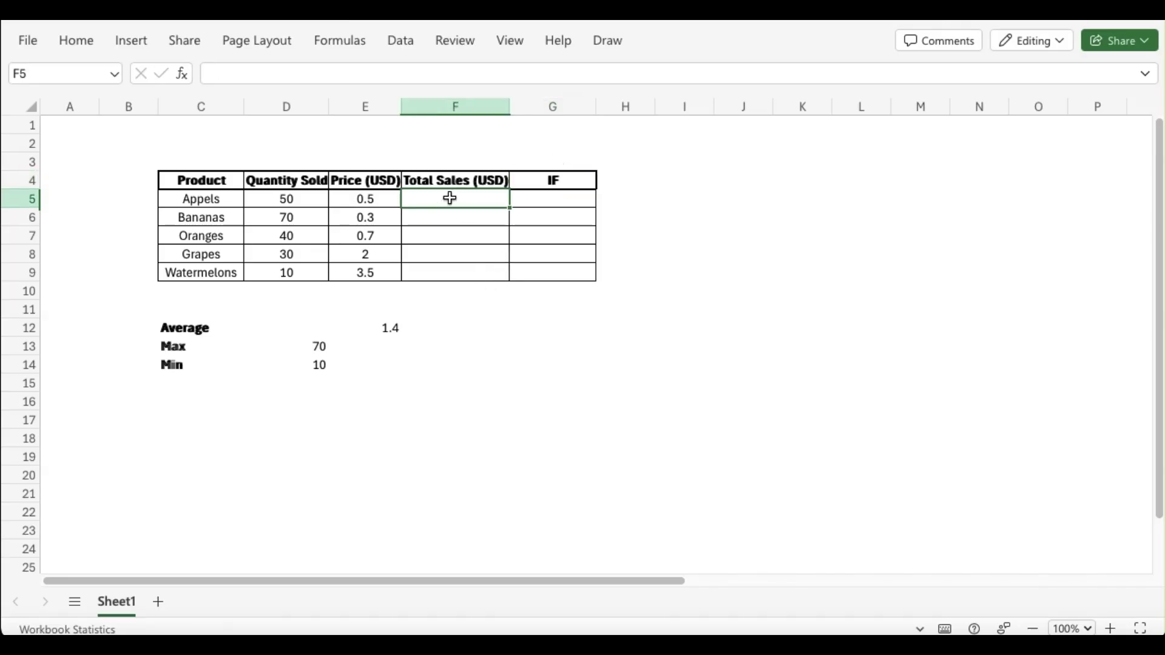
text(=)
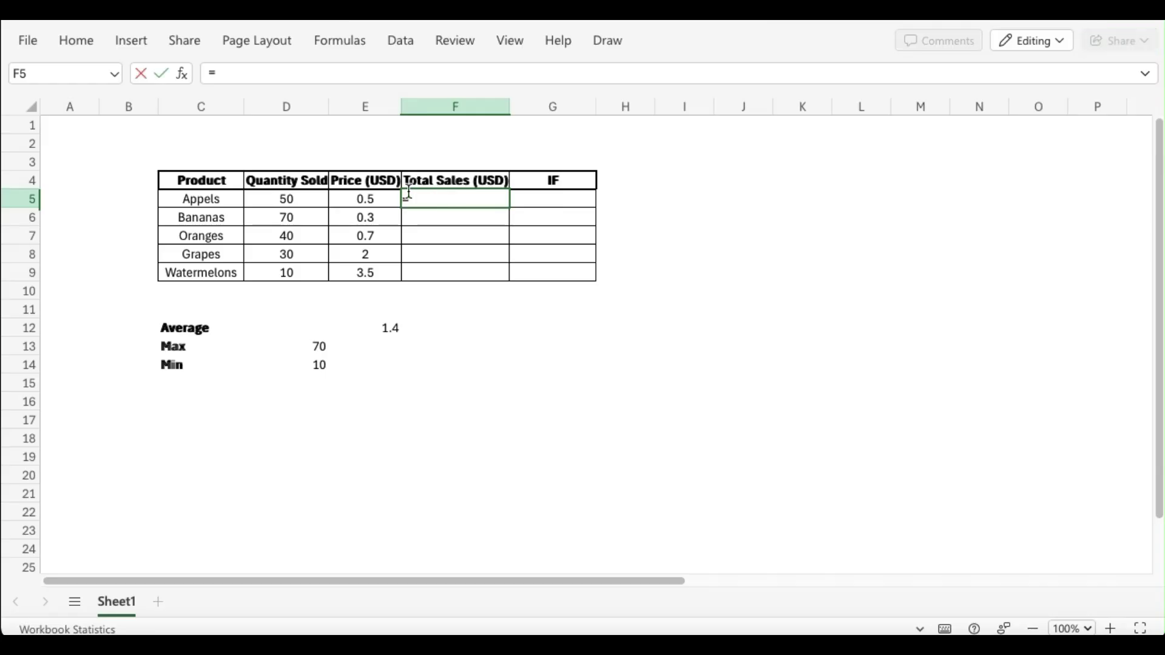
click(287, 200)
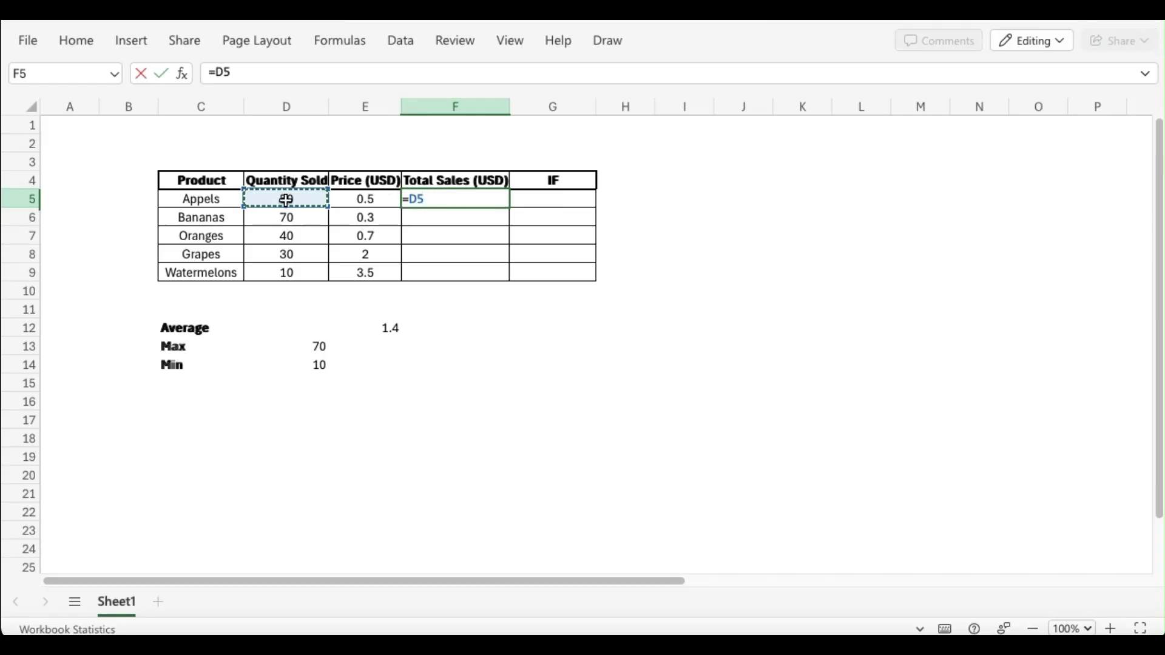
text(*)
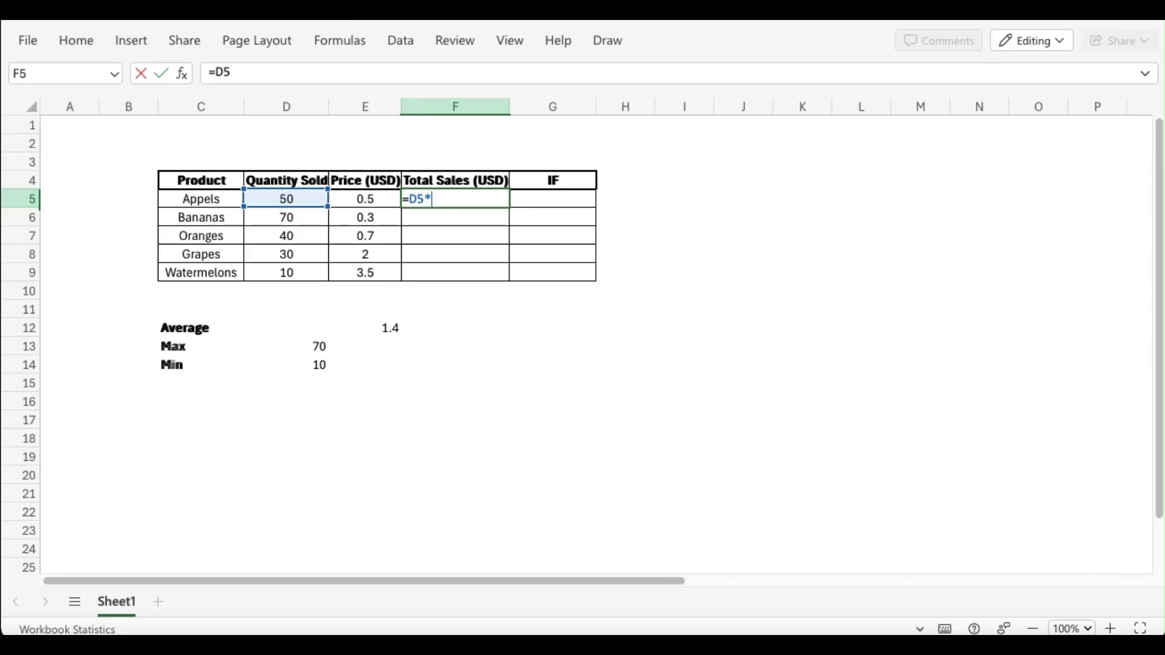
click(365, 200)
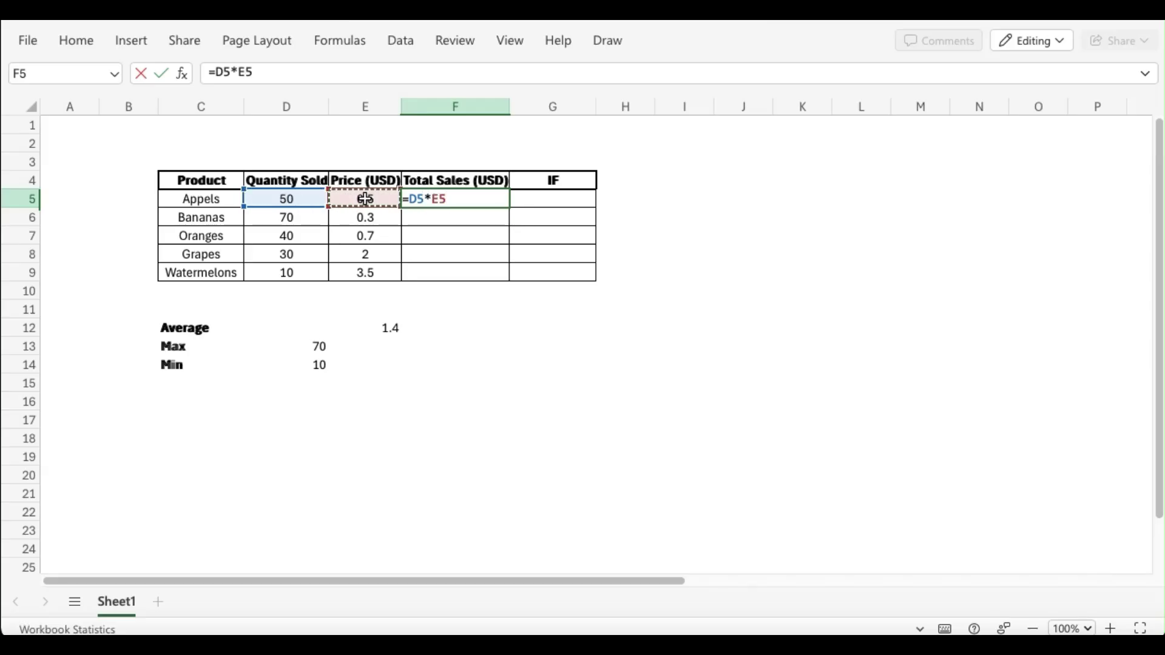
key(Return)
click(471, 202)
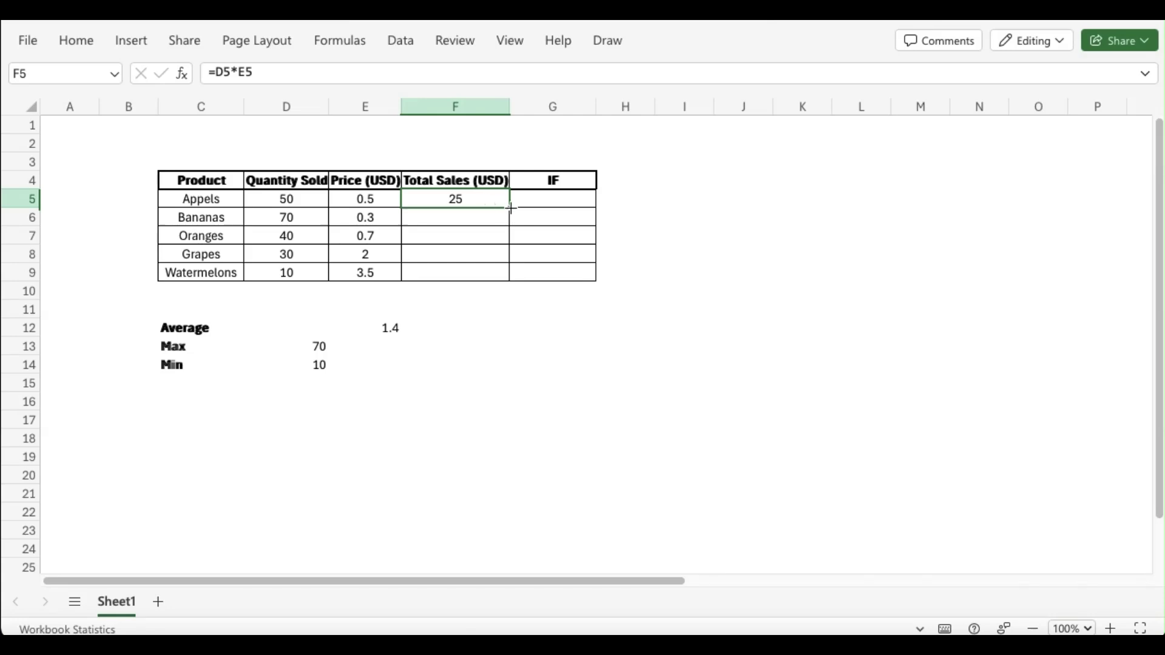
drag(509, 206, 501, 275)
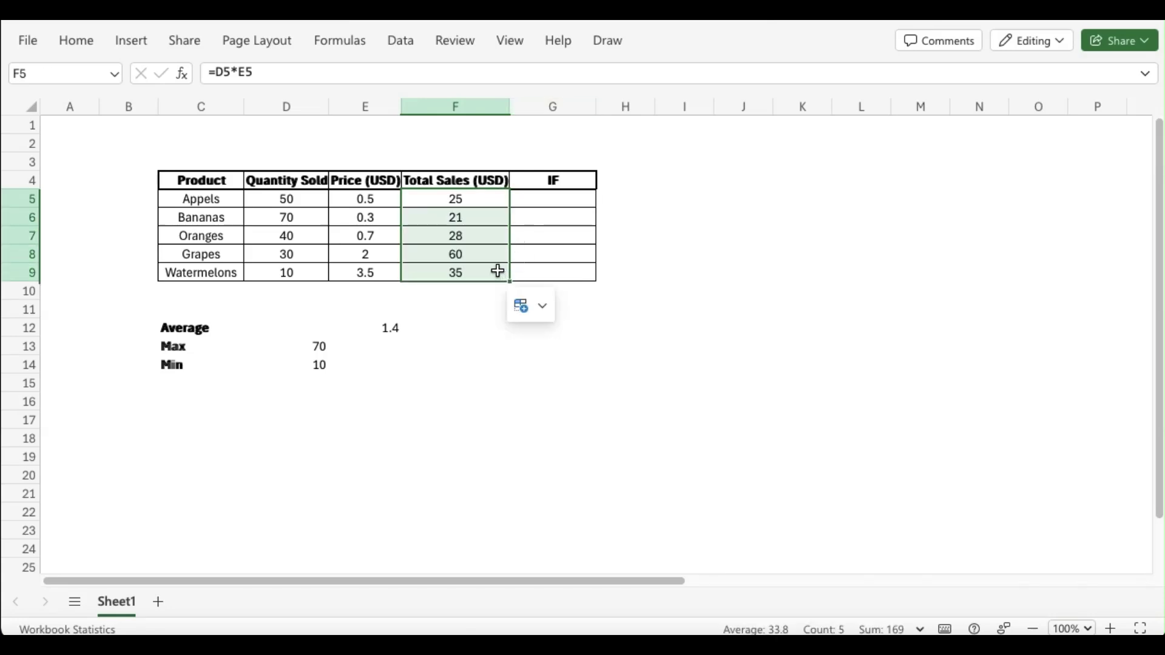
Flag products with total sales above 25 using =IF(F5>25; "Yes";"No") in G5 and fill it down through G9
click(563, 203)
text(=if()
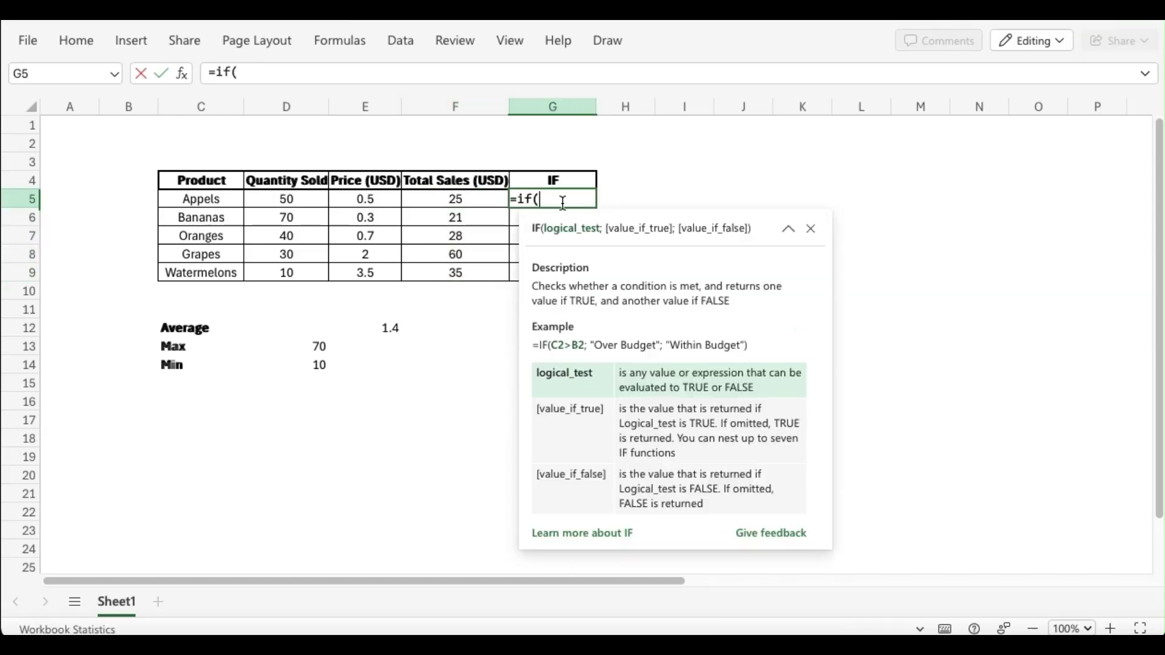
click(476, 200)
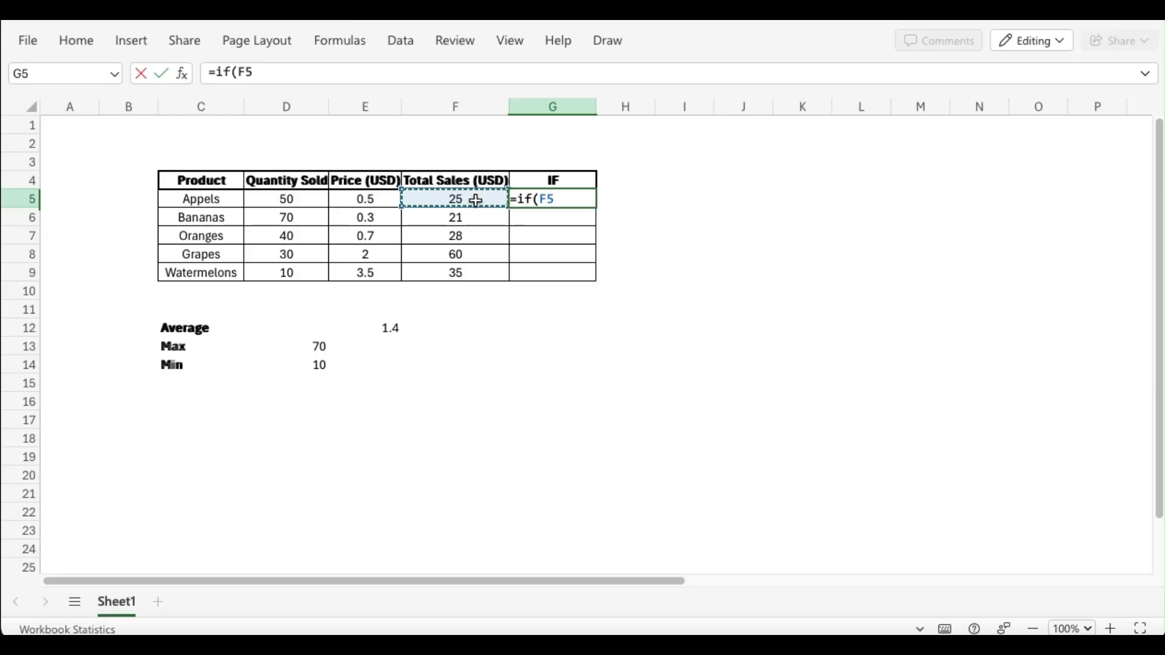
text(>)
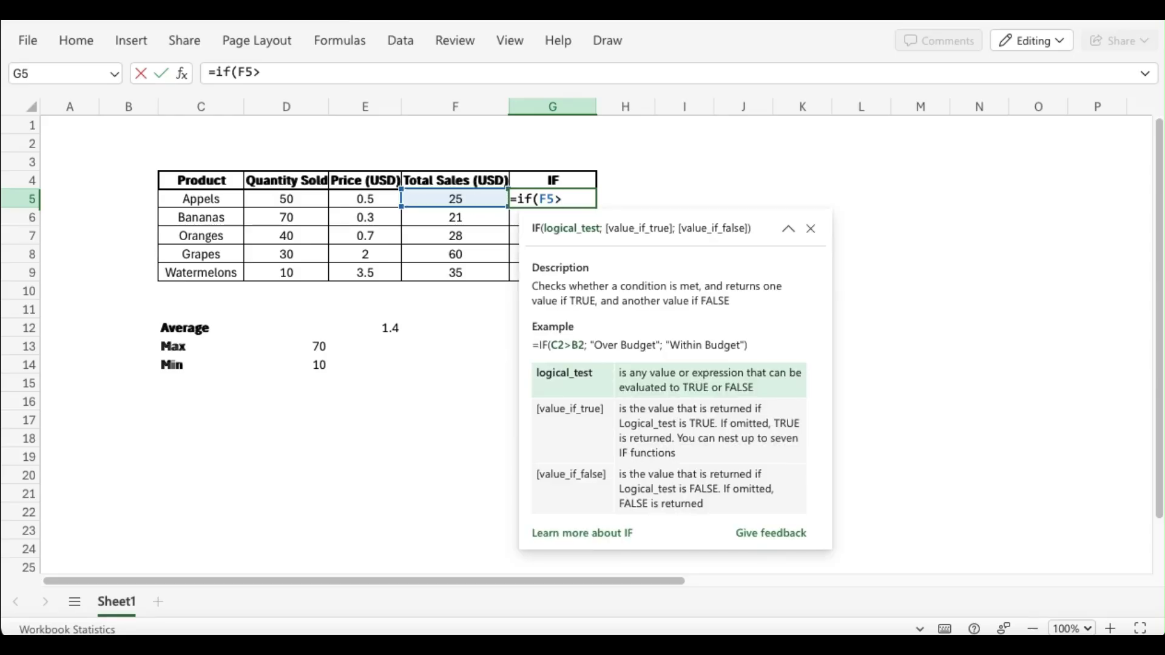
text(25; "Yes)
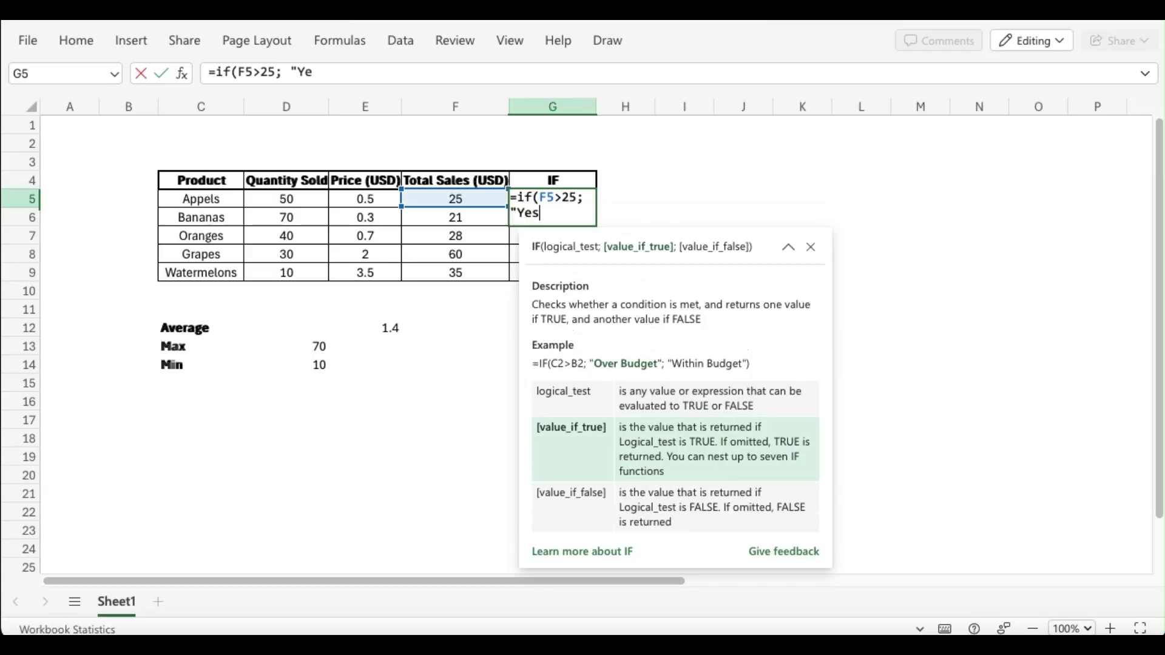
text(";)
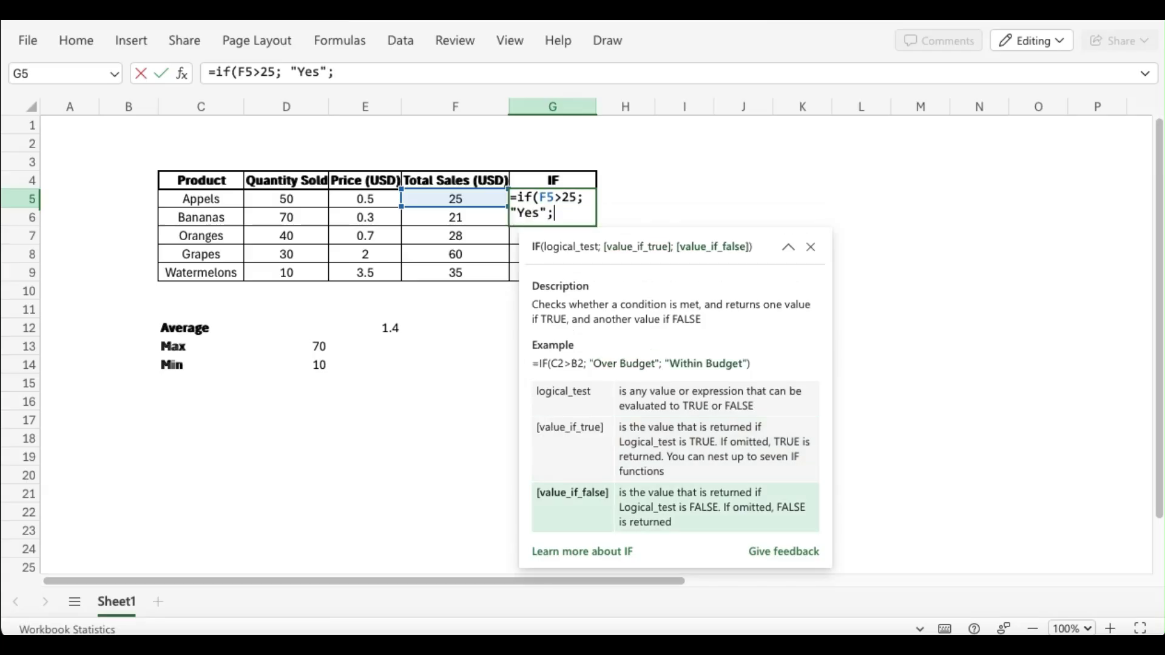
text("No"))
key(Return)
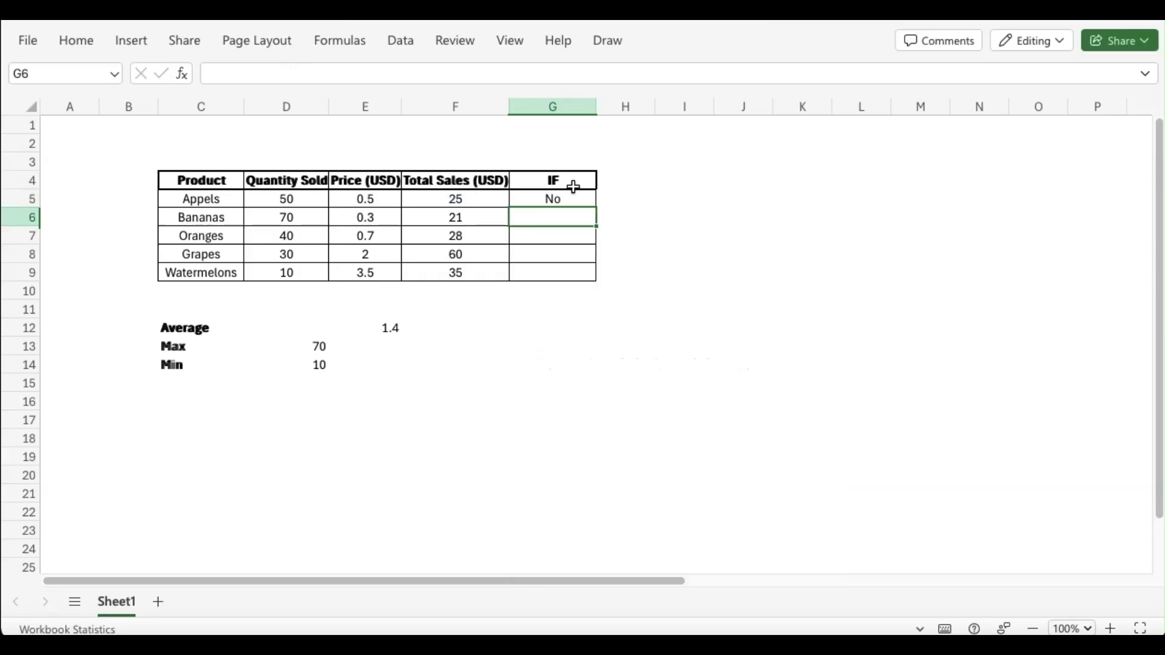
click(592, 203)
drag(593, 203, 592, 276)
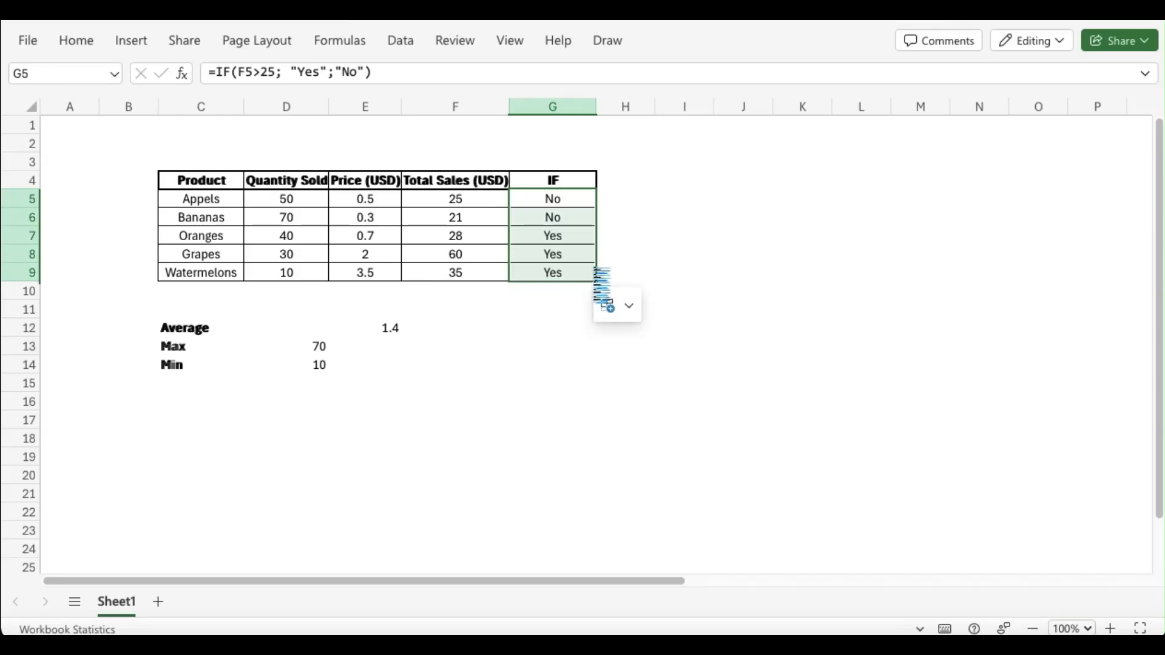
click(577, 250)
click(579, 213)
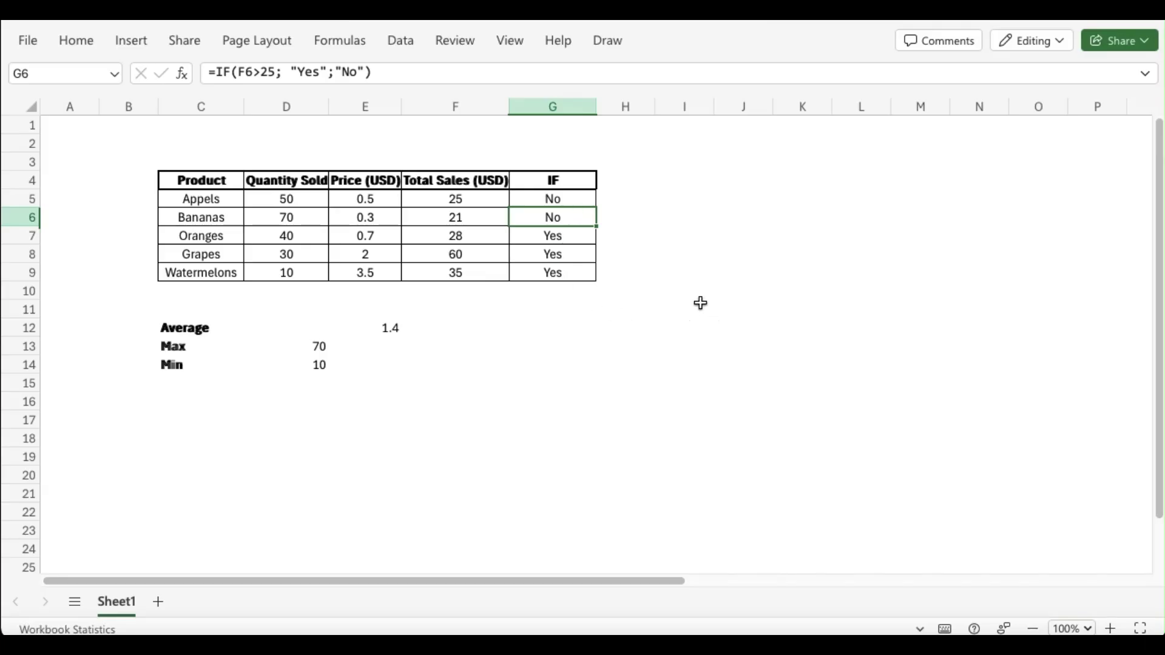
click(222, 326)
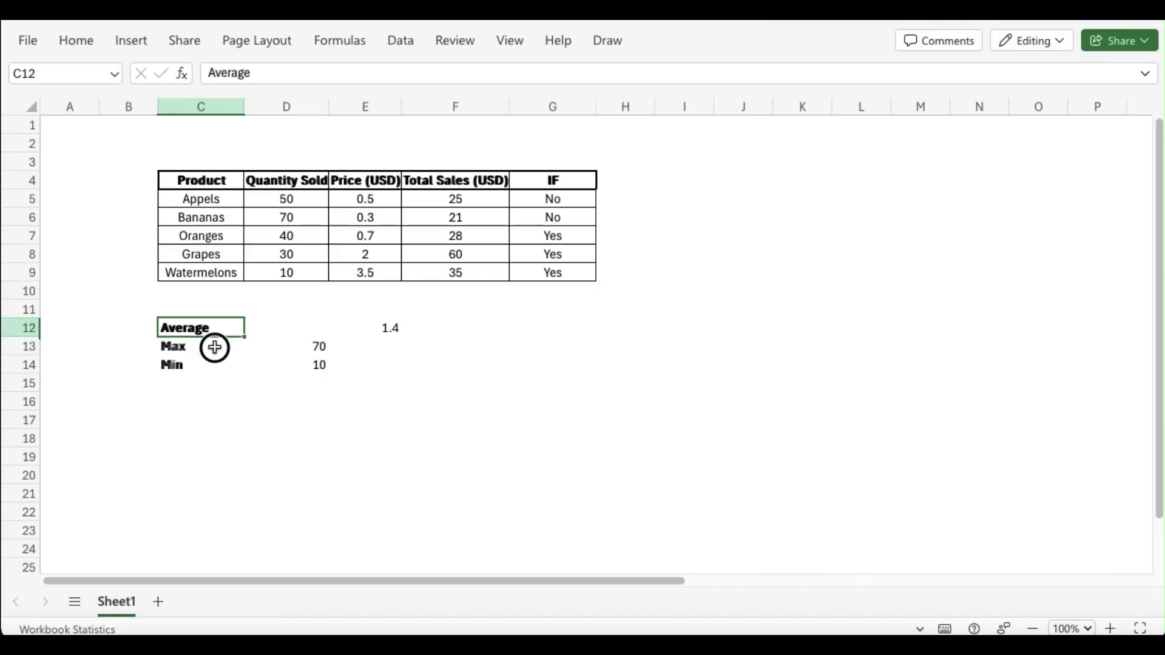
click(214, 347)
click(213, 365)
click(551, 181)
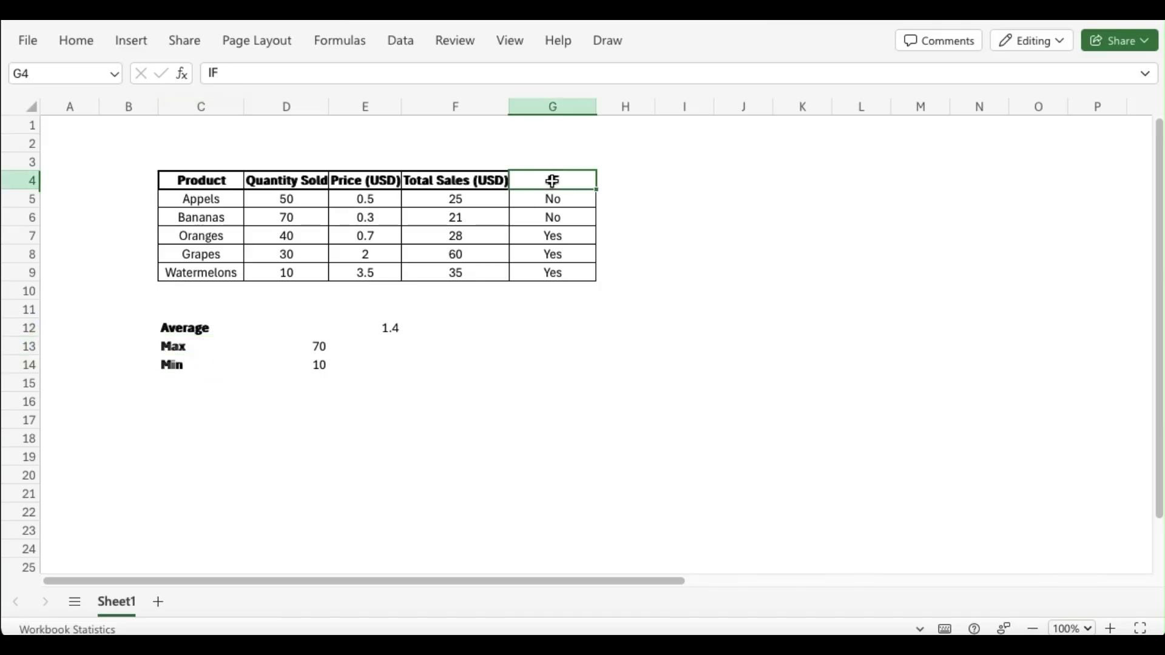